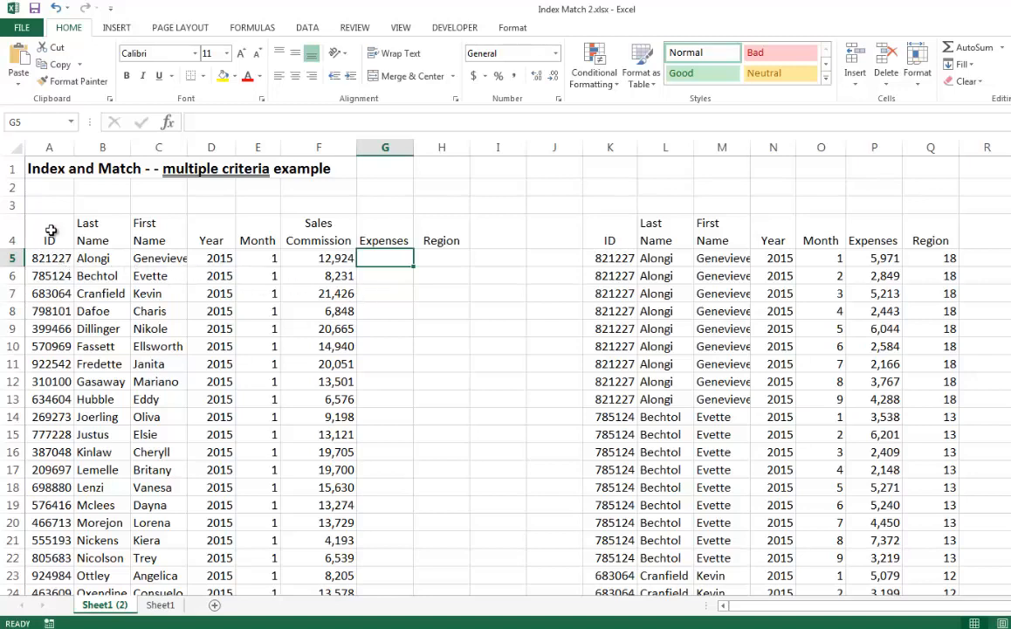
Examine the sales commission table in columns A to H and the expenses and region lookup table in columns K to Q
drag(50, 231, 328, 469)
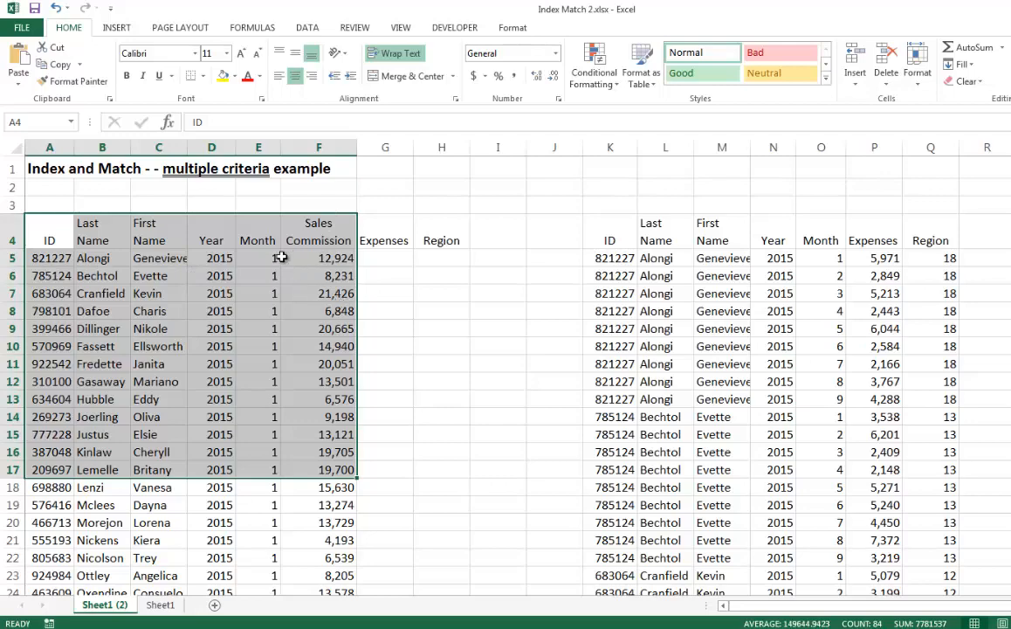
scroll(307, 321, down, 9)
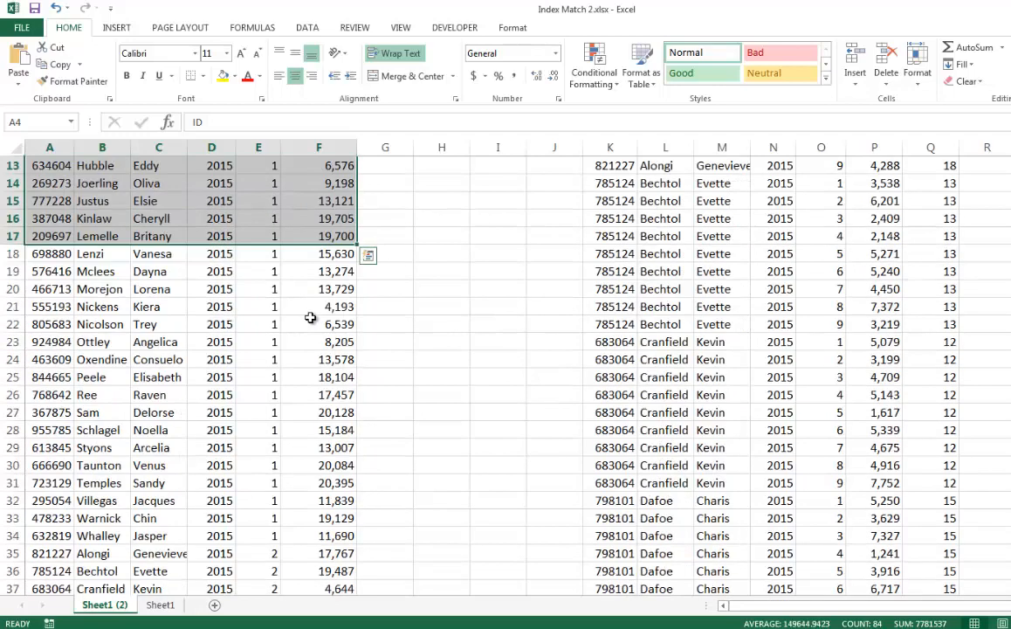
scroll(307, 321, down, 5)
scroll(306, 322, down, 2)
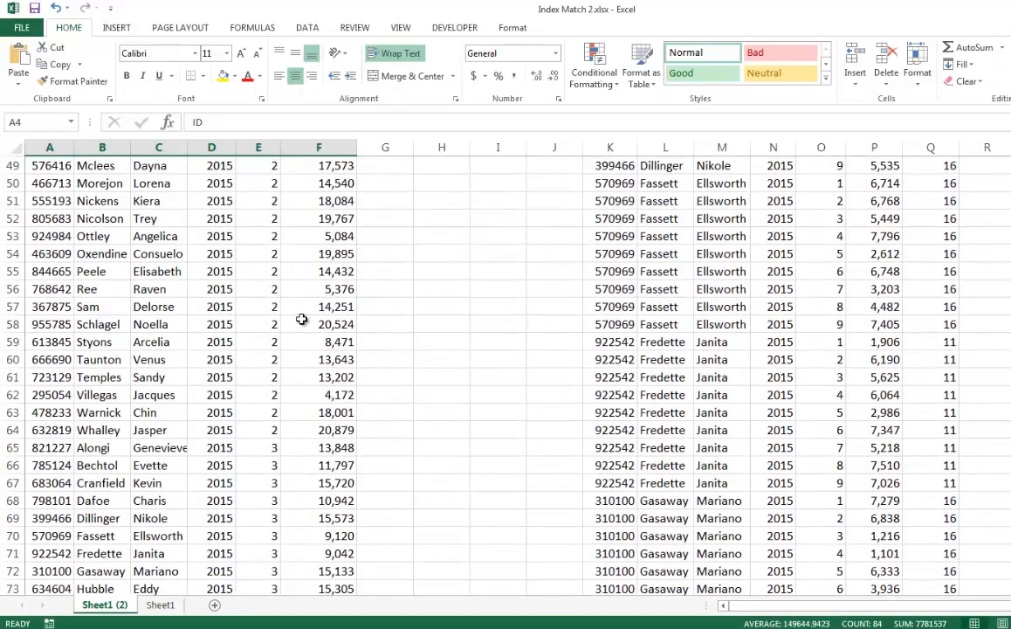
scroll(301, 319, down, 3)
scroll(281, 349, up, 6)
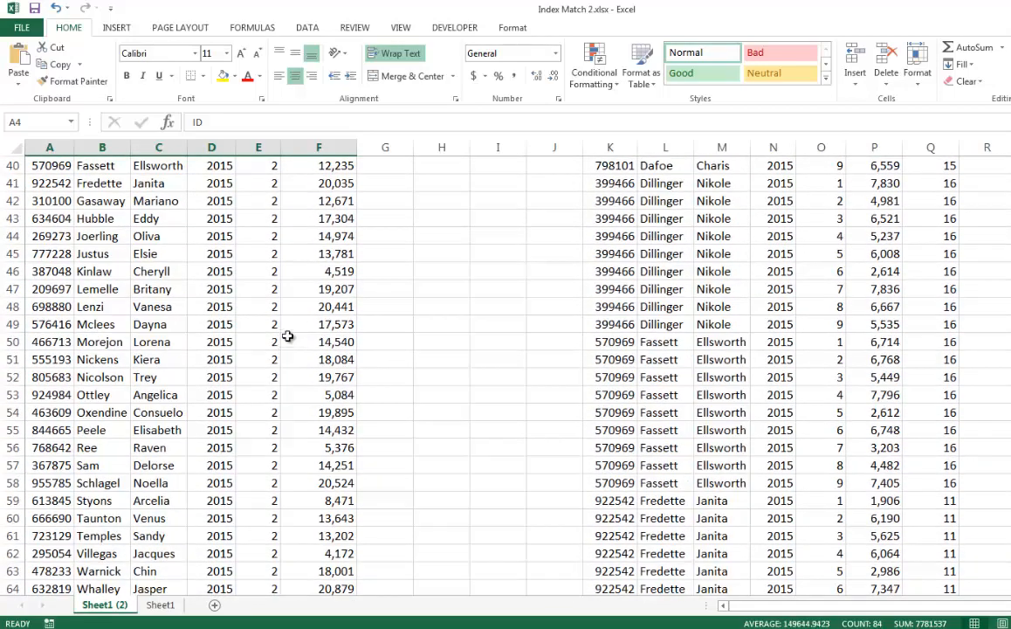
scroll(287, 336, up, 13)
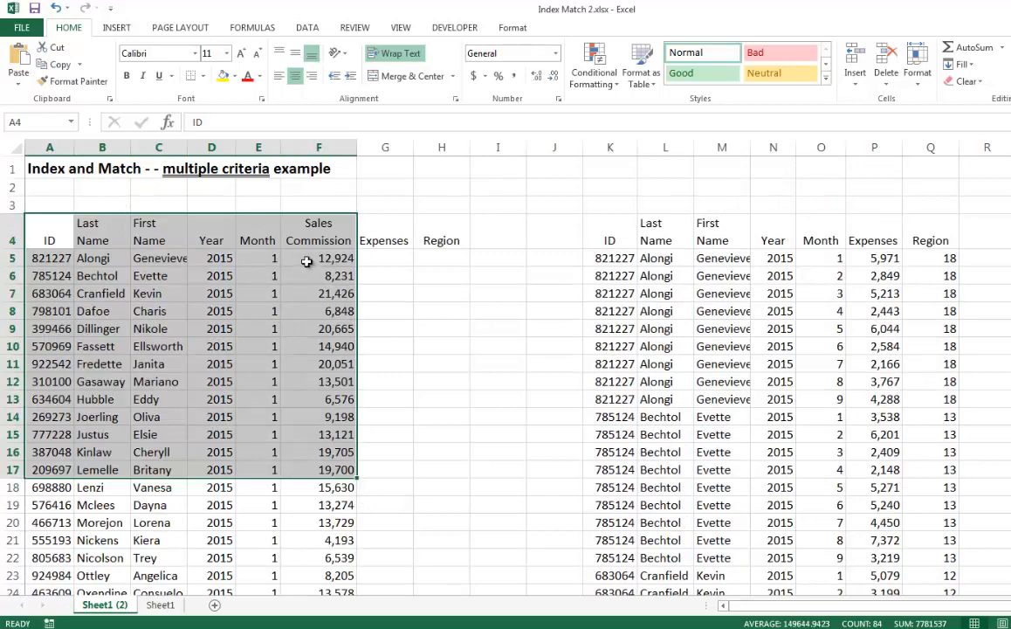
click(307, 261)
click(382, 260)
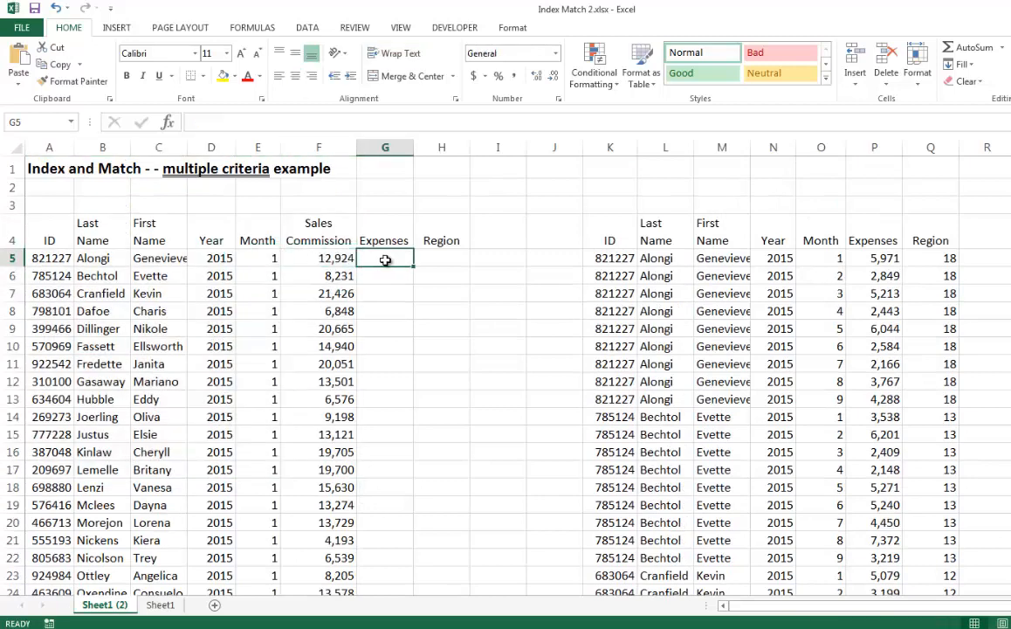
click(429, 258)
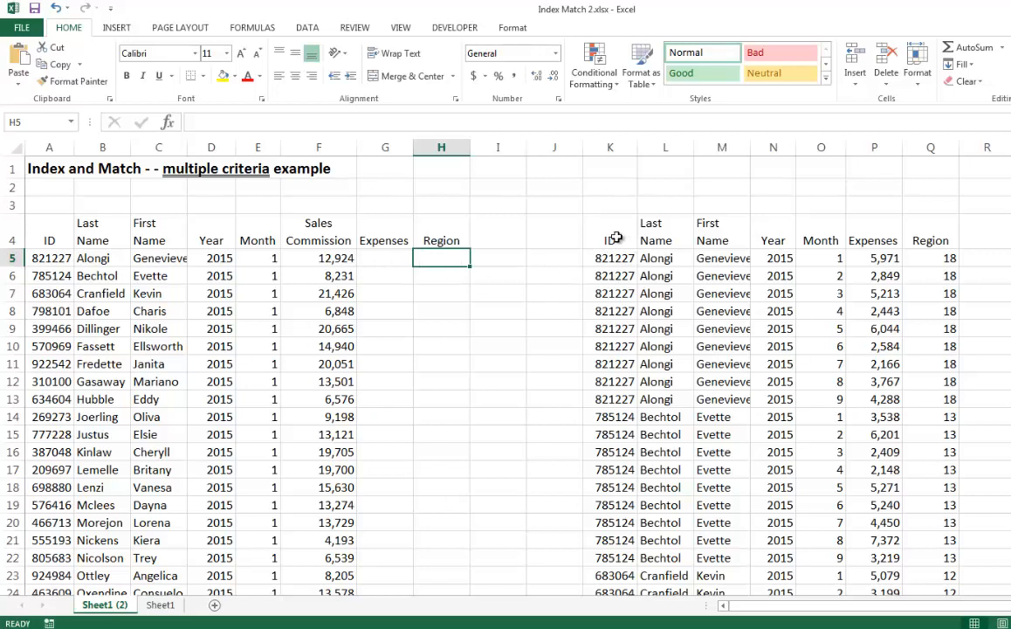
drag(607, 238, 923, 505)
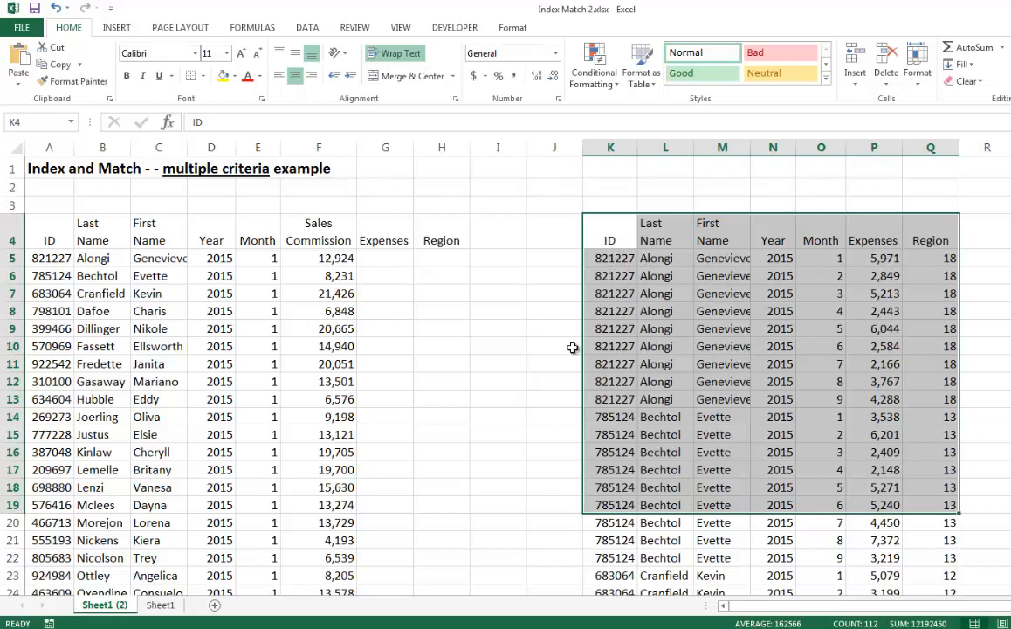
click(375, 257)
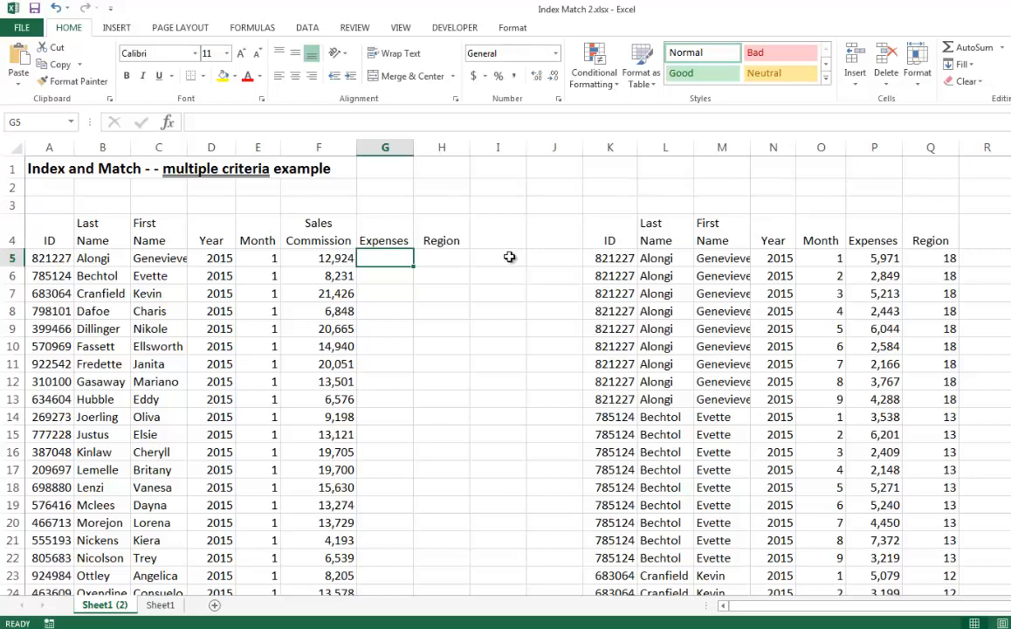
Begin a MATCH function in cell I5 with the ID and month combined as its lookup value, A5&E5
click(509, 257)
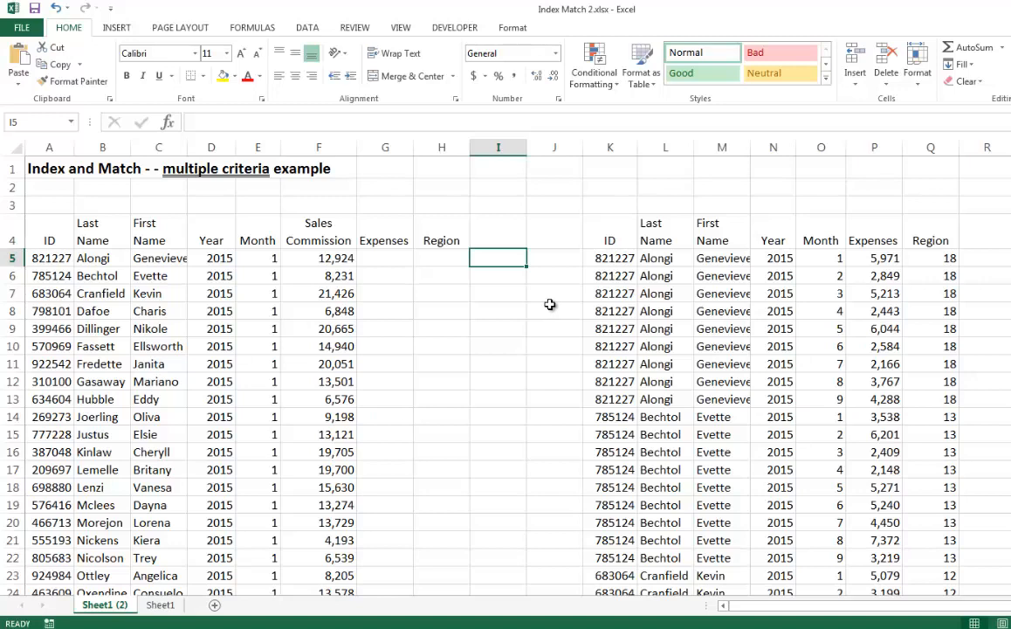
text(=)
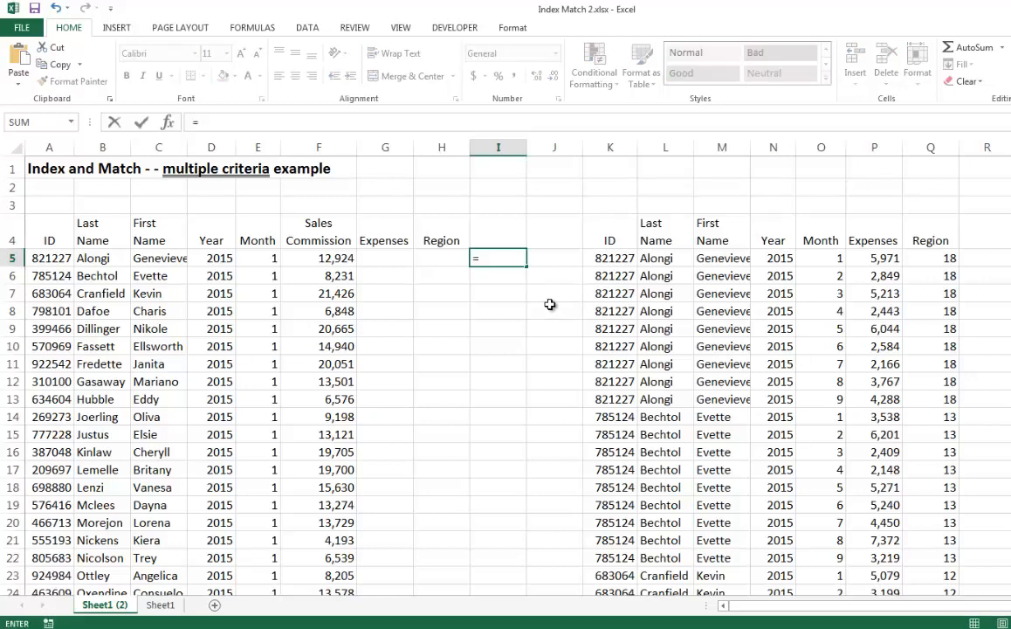
text(match()
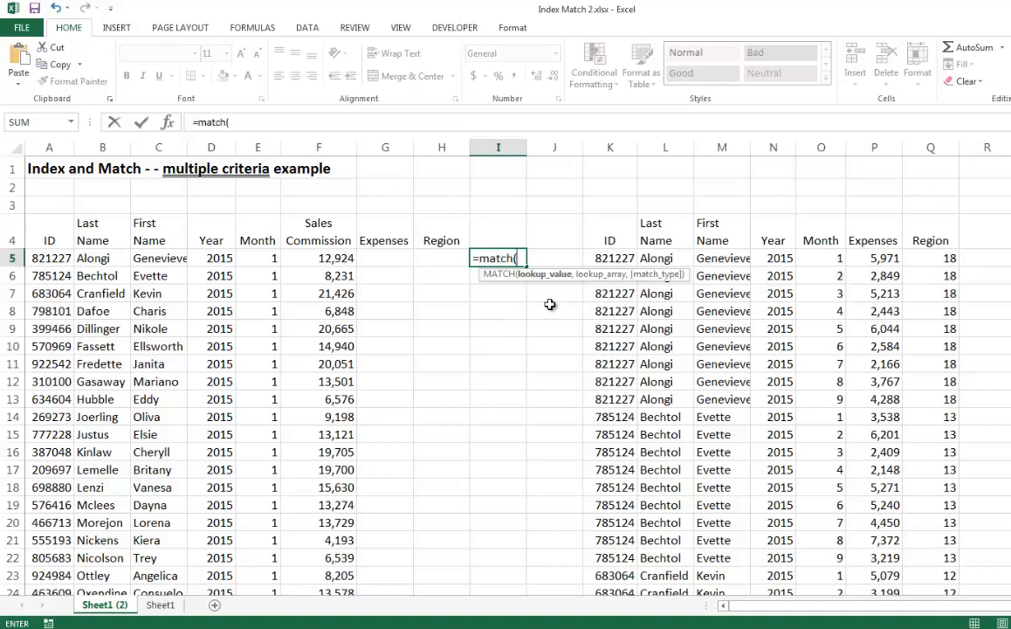
click(166, 127)
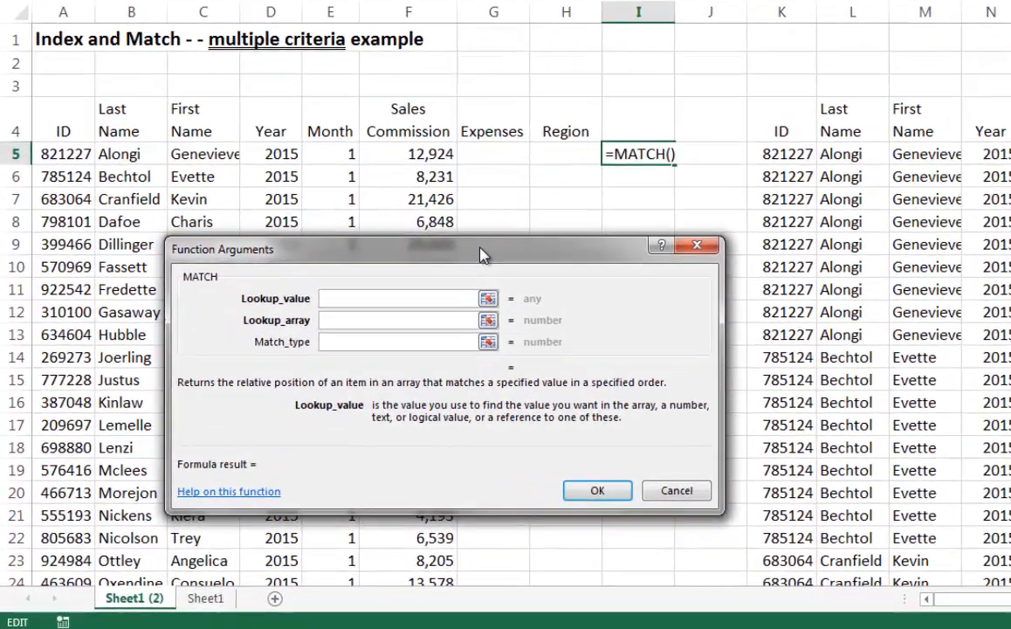
click(68, 154)
text(&)
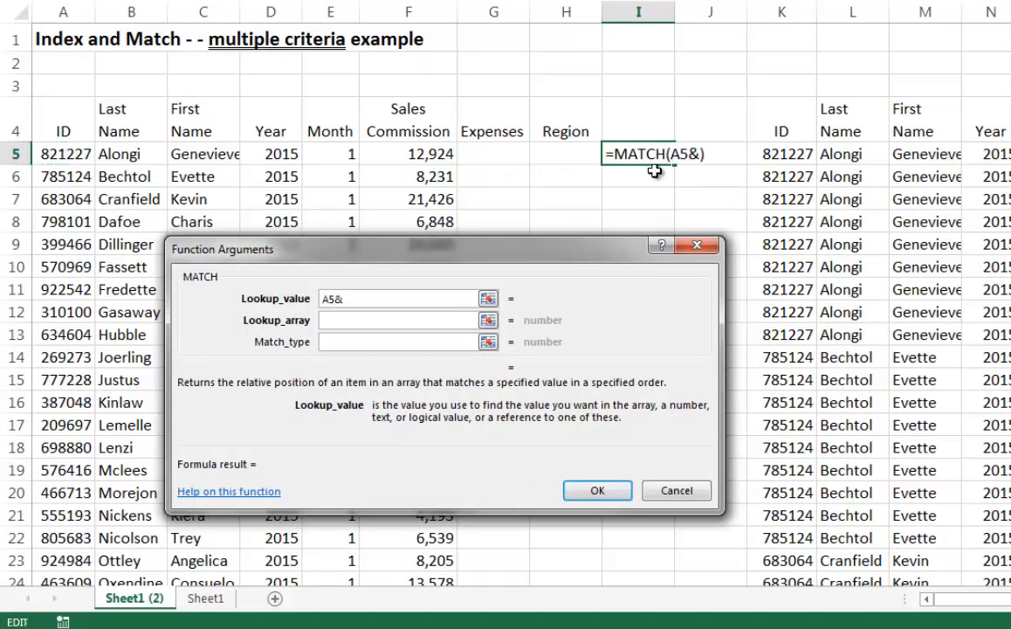
click(332, 154)
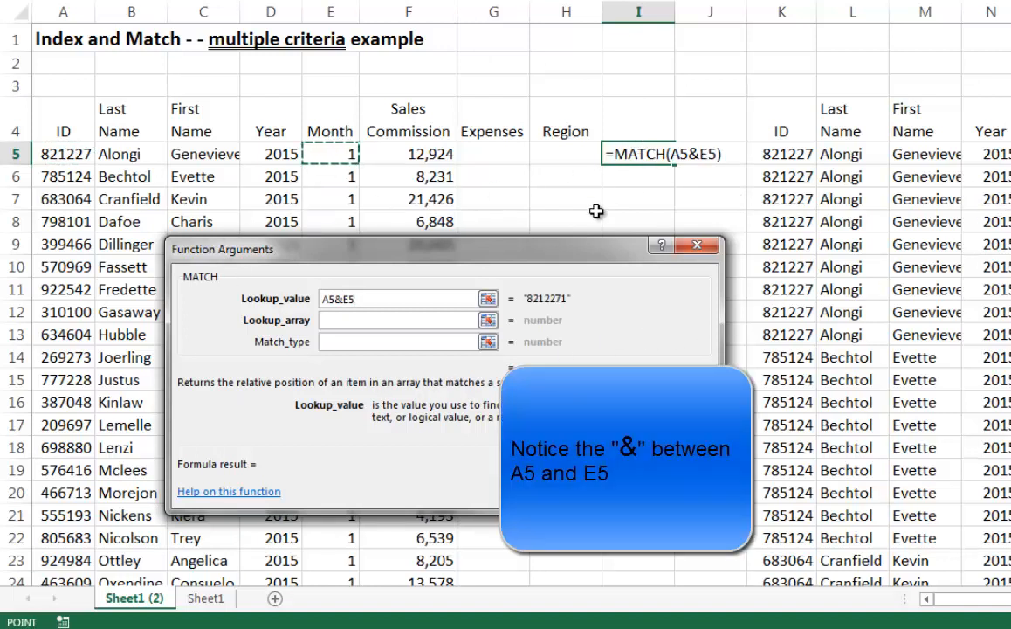
Set the MATCH lookup array to the lookup table's ID range, K5:K274
click(333, 320)
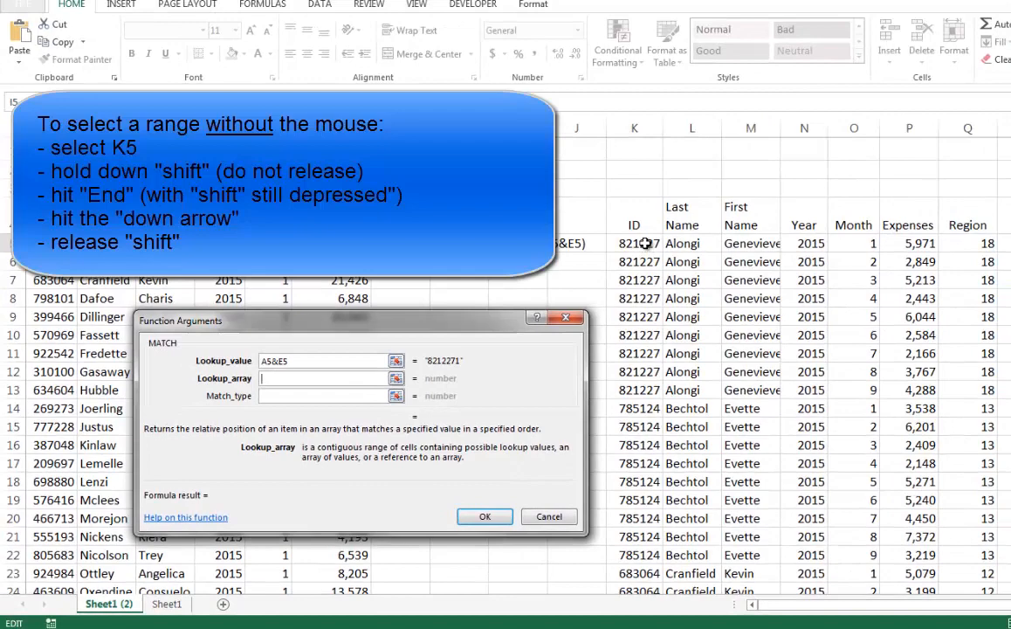
click(644, 244)
key(shift+End)
key(shift+Down)
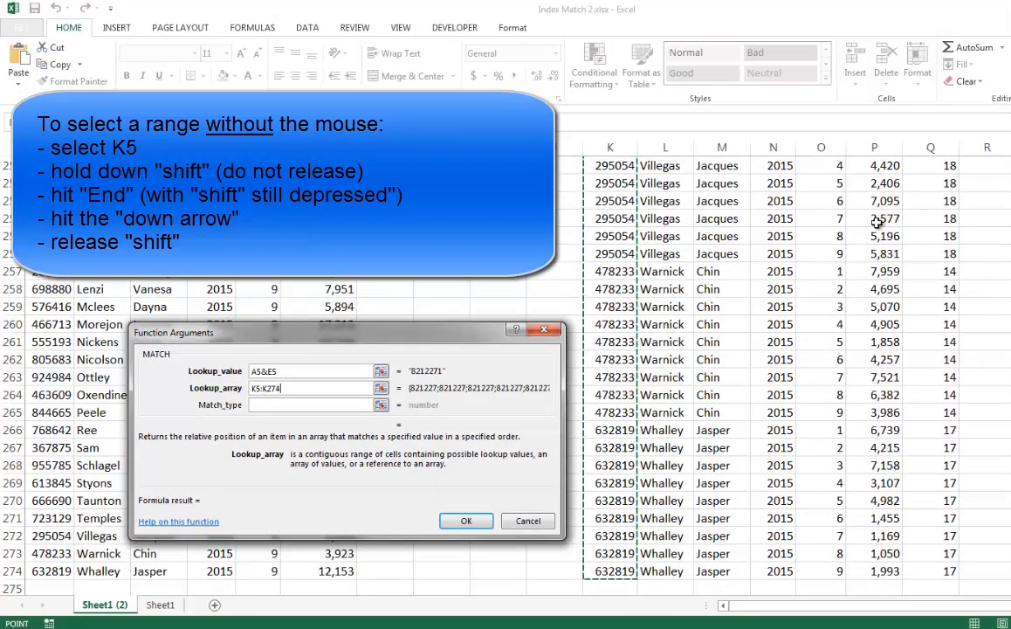
scroll(896, 395, up, 4)
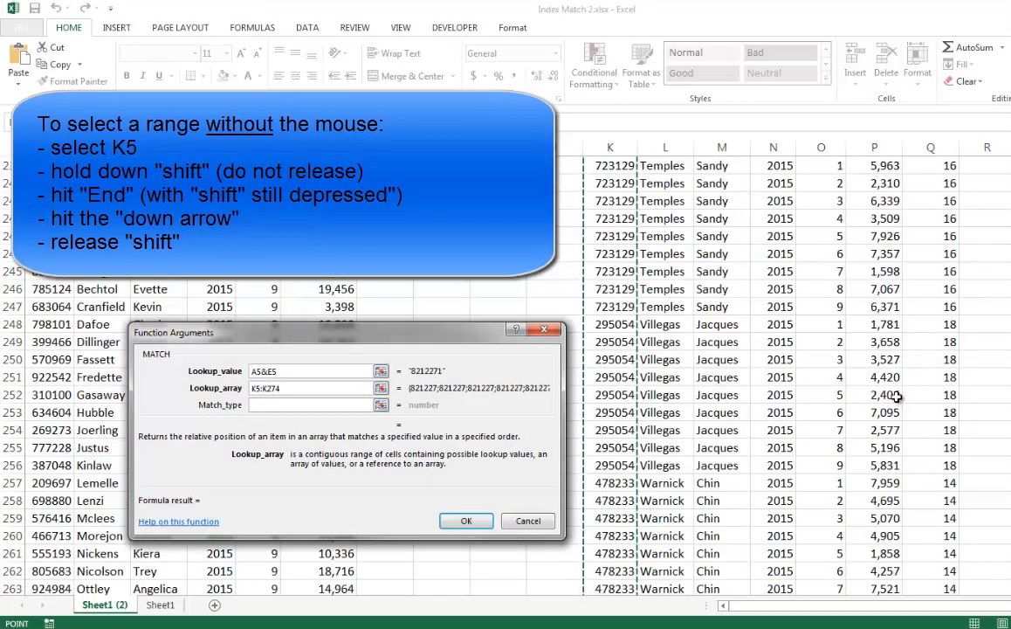
scroll(897, 396, up, 13)
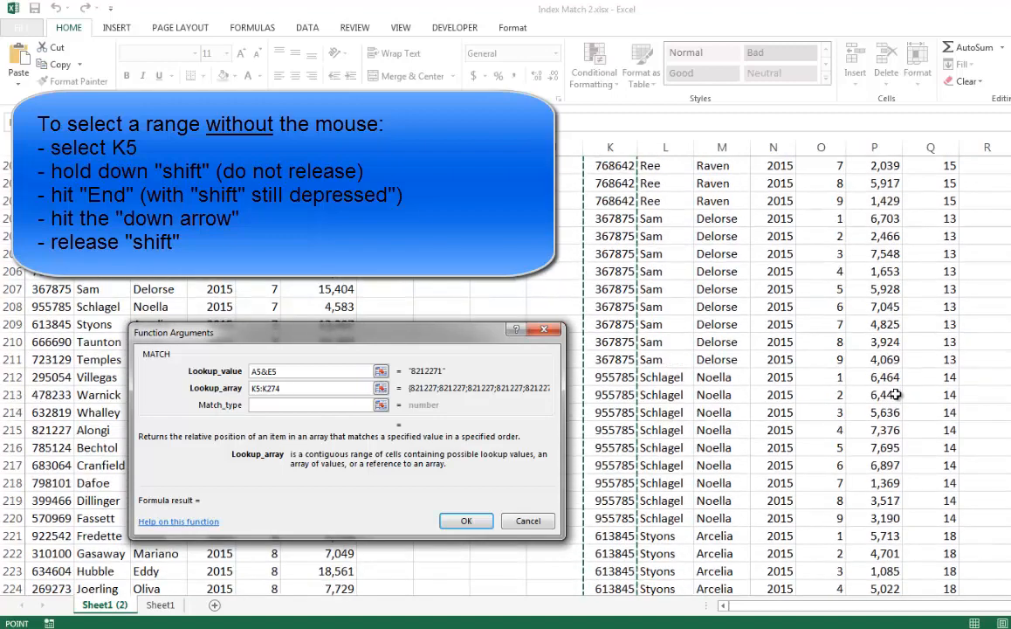
scroll(897, 395, up, 7)
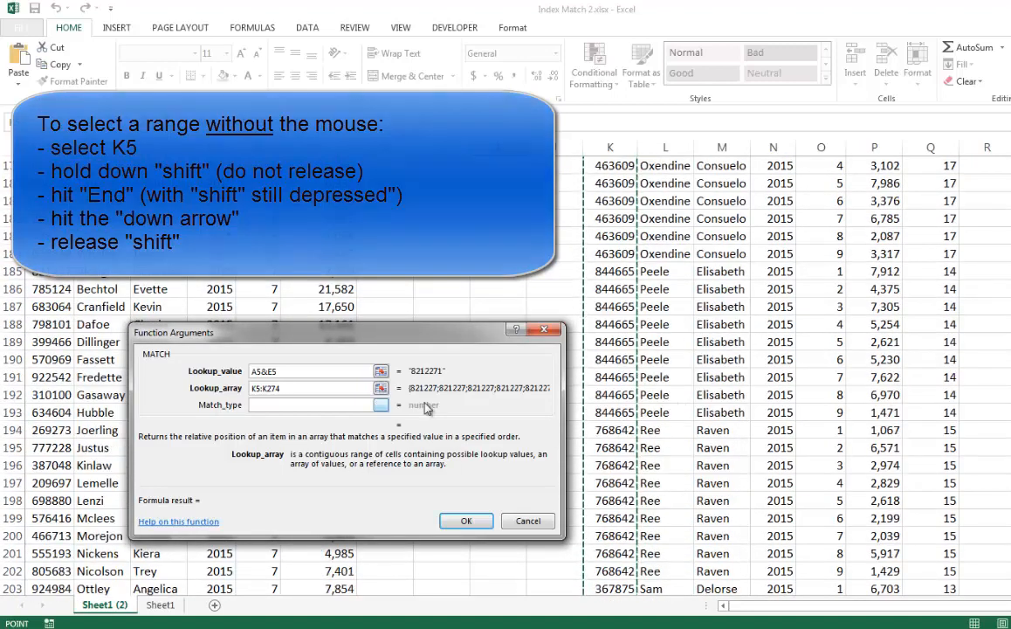
Extend the lookup array with the month range so it reads K5:K274&o5:o274
click(293, 389)
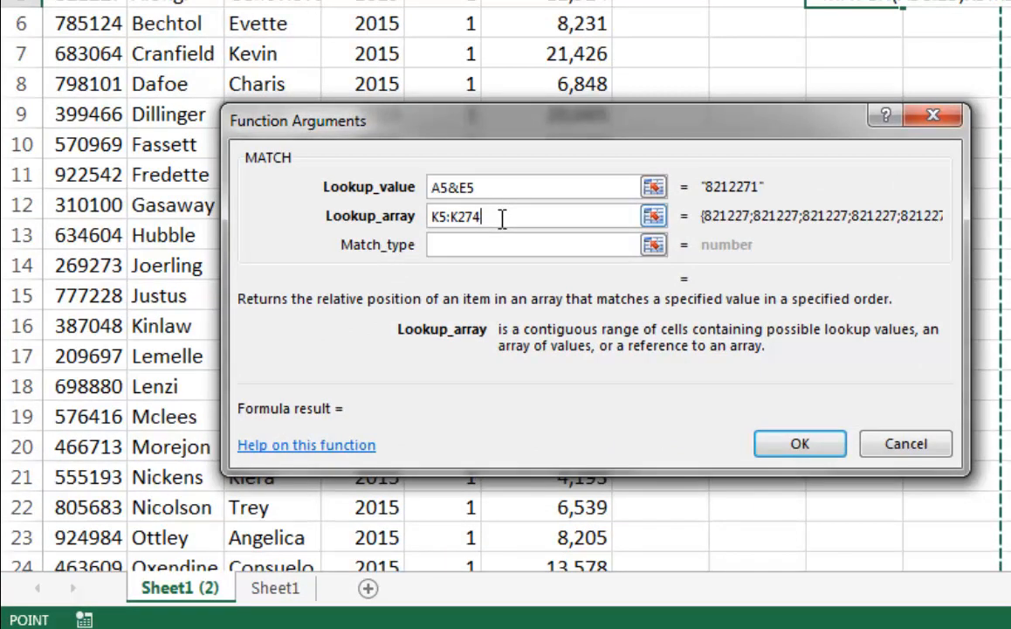
text(&)
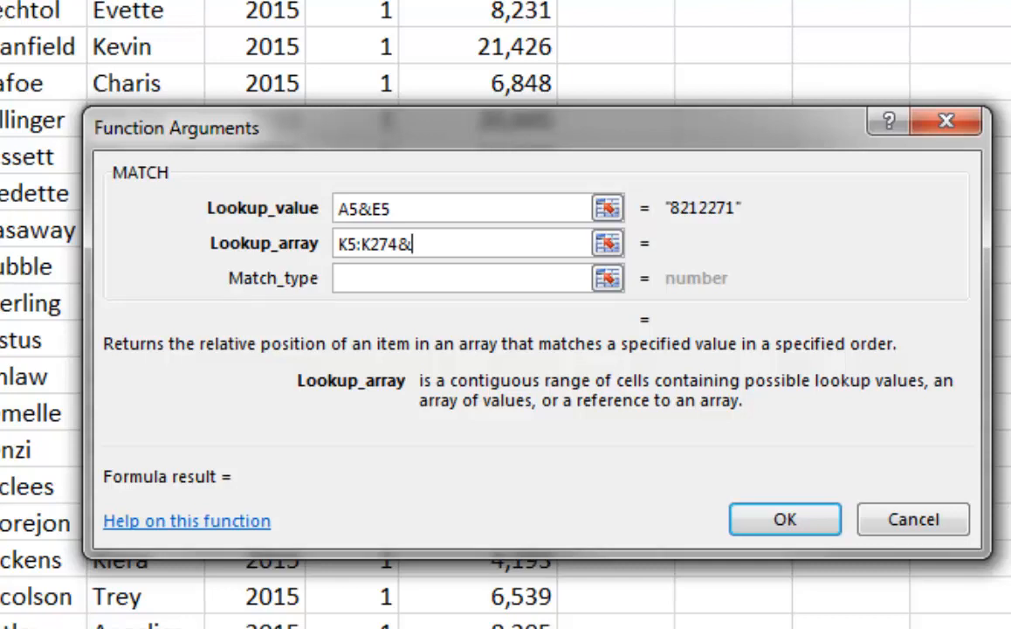
text(o)
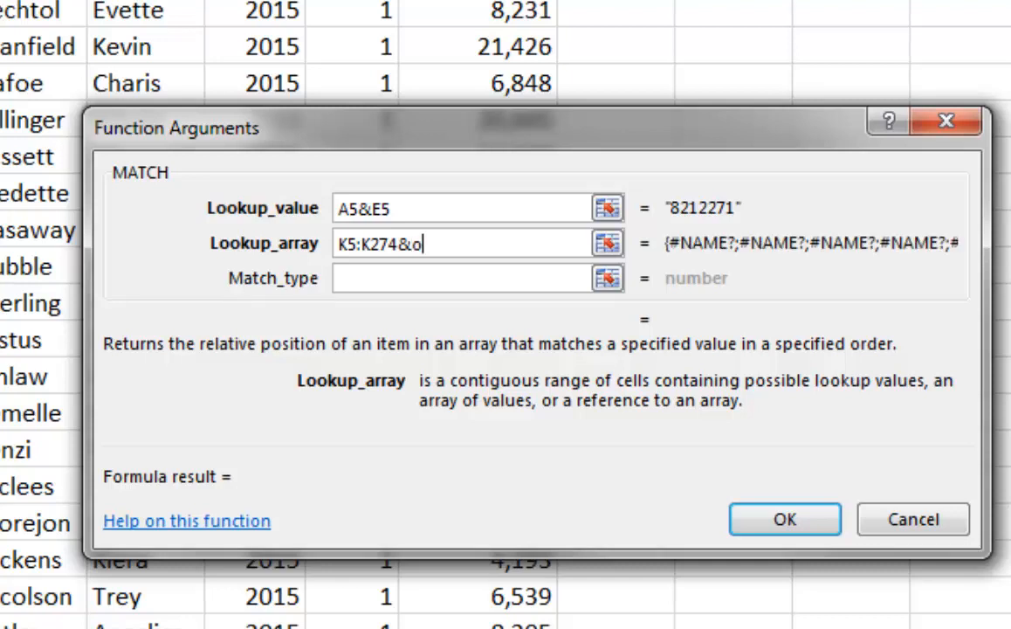
text(5)
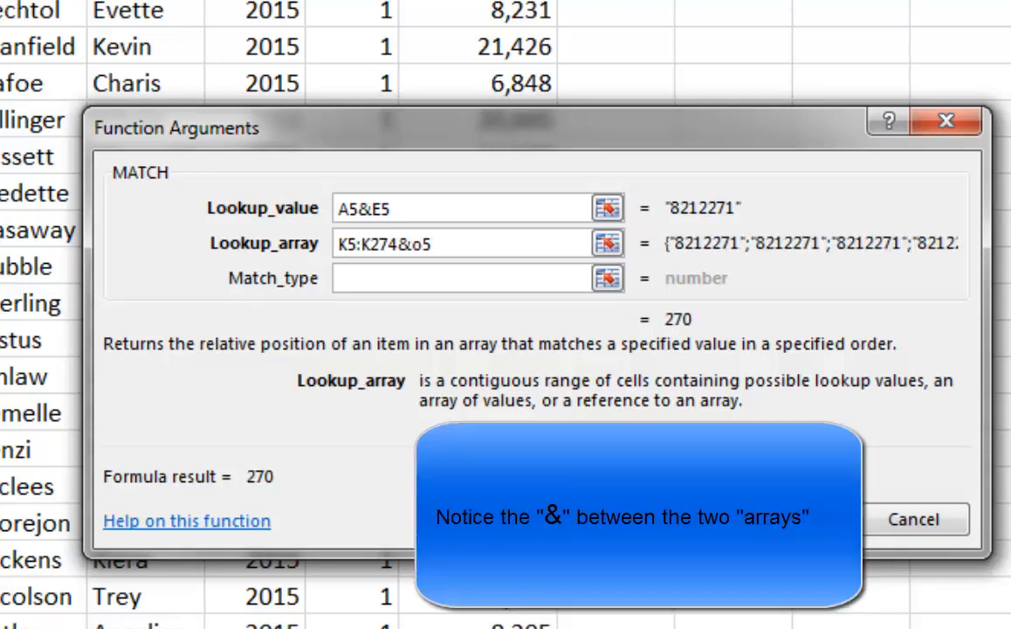
text(:)
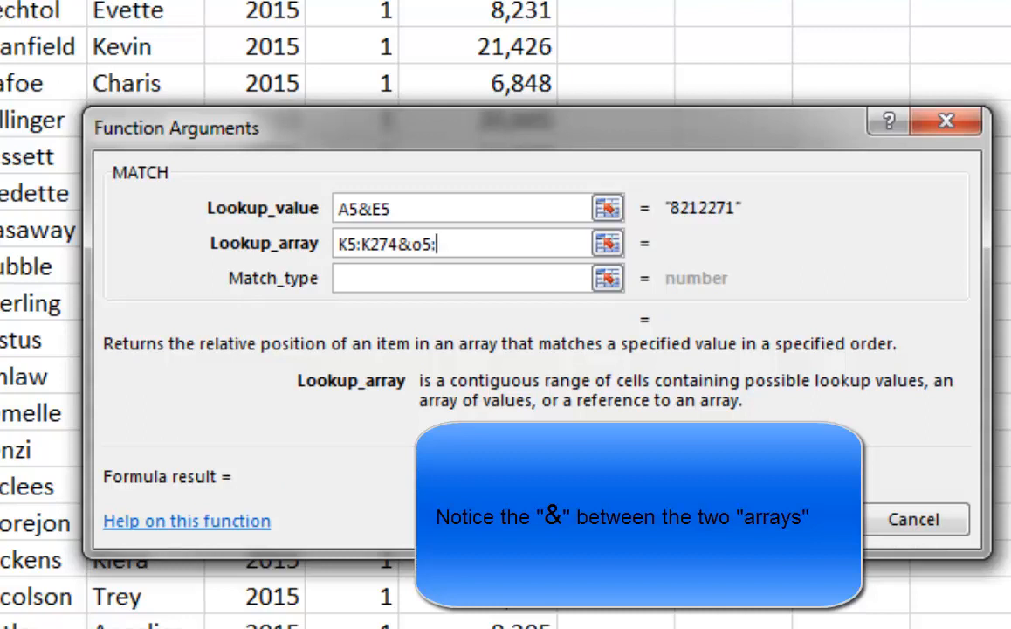
text(o)
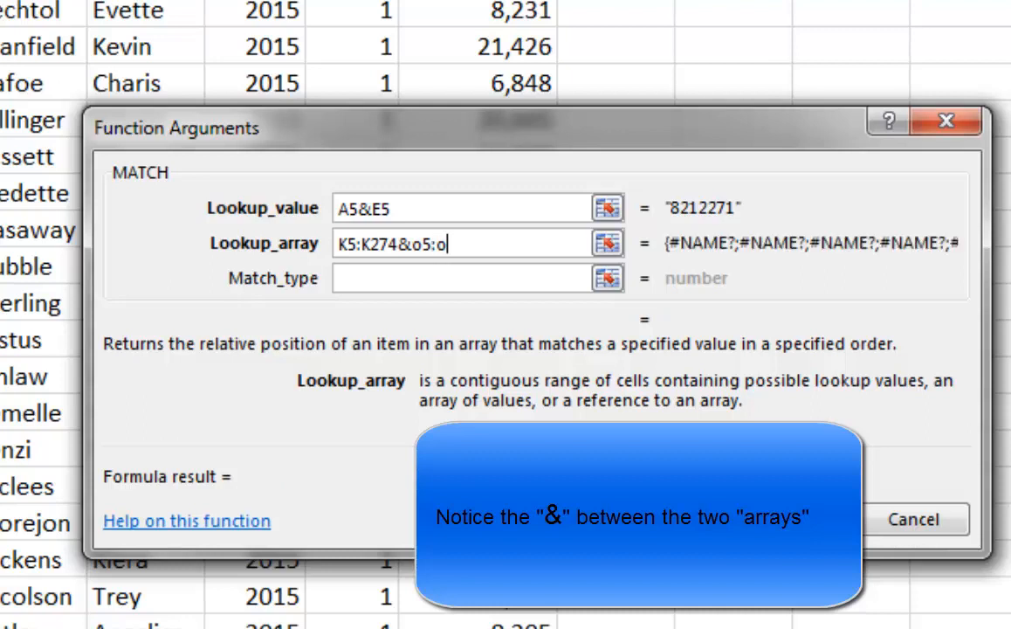
text(27)
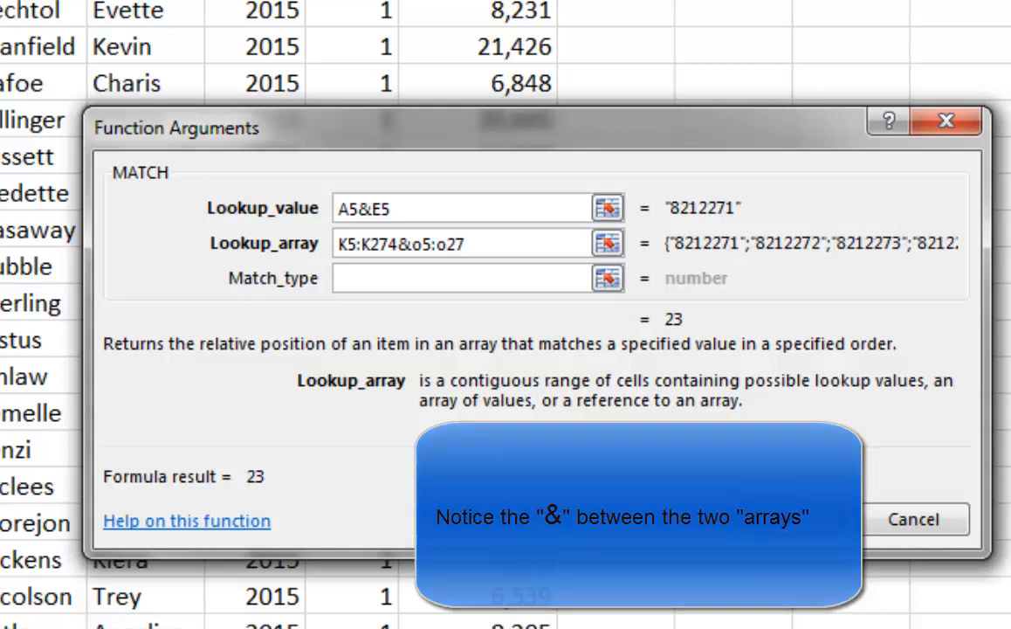
text(4)
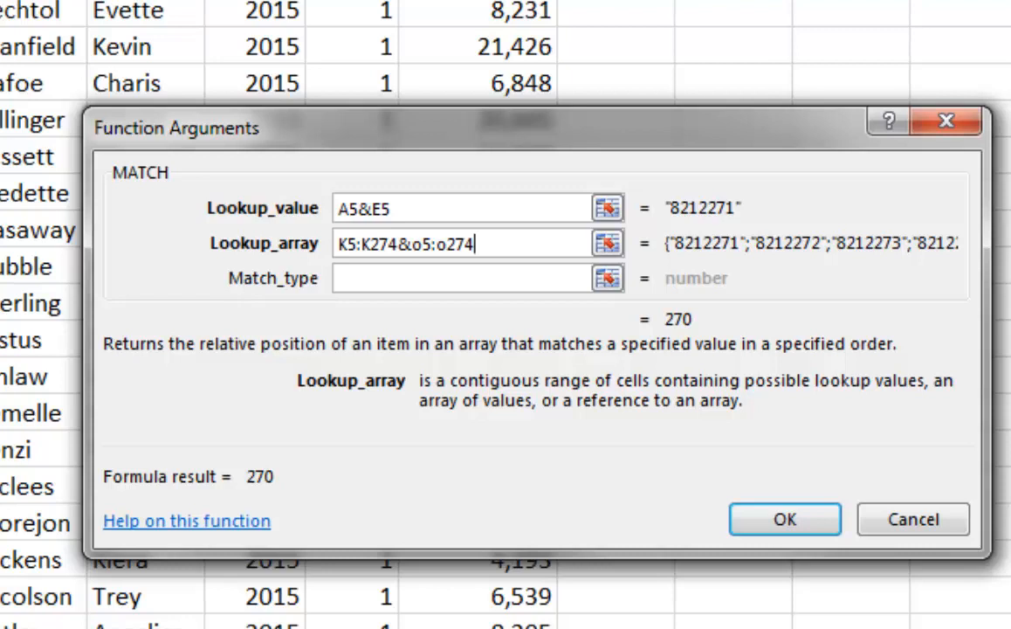
Make both lookup array ranges absolute, set the match type to 0 and accept the MATCH function
key(shift+Left)
key(shift+Left)
key(shift+Left)
key(shift+Left)
key(shift+Left)
key(shift+Left)
key(shift+Left)
key(shift+Left)
key(shift+Left)
key(shift+Left)
key(shift+Left)
key(shift+Left)
key(shift+Left)
key(shift+Left)
key(shift+Left)
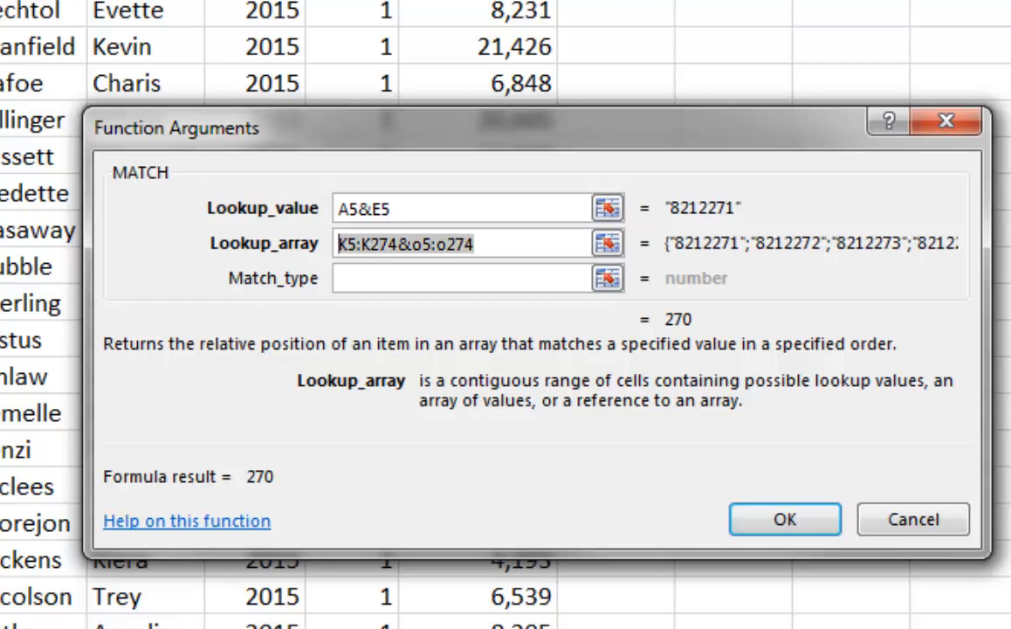
key(F4)
click(467, 277)
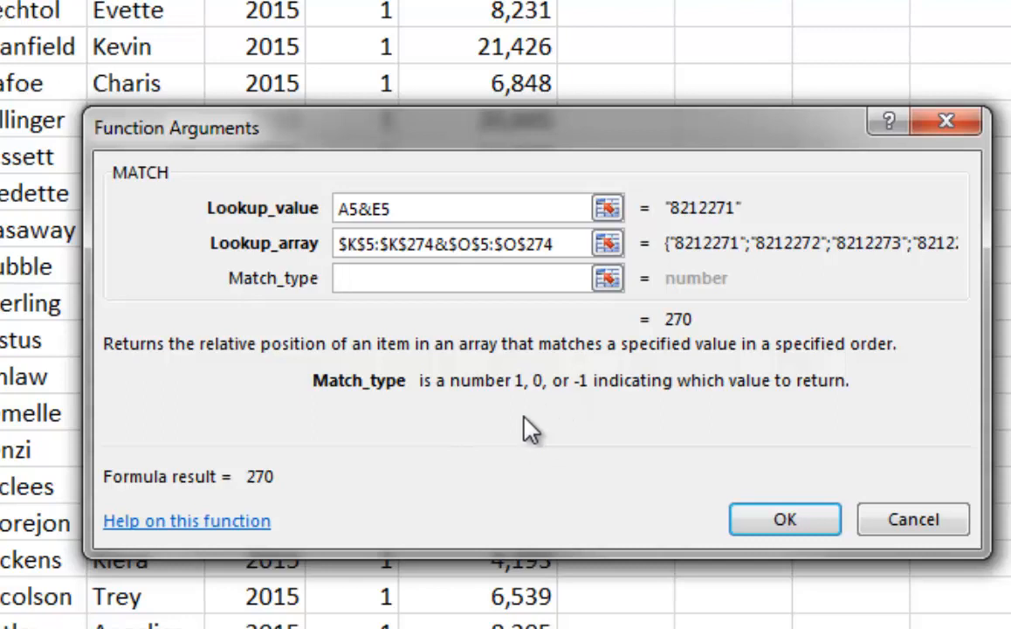
text(0)
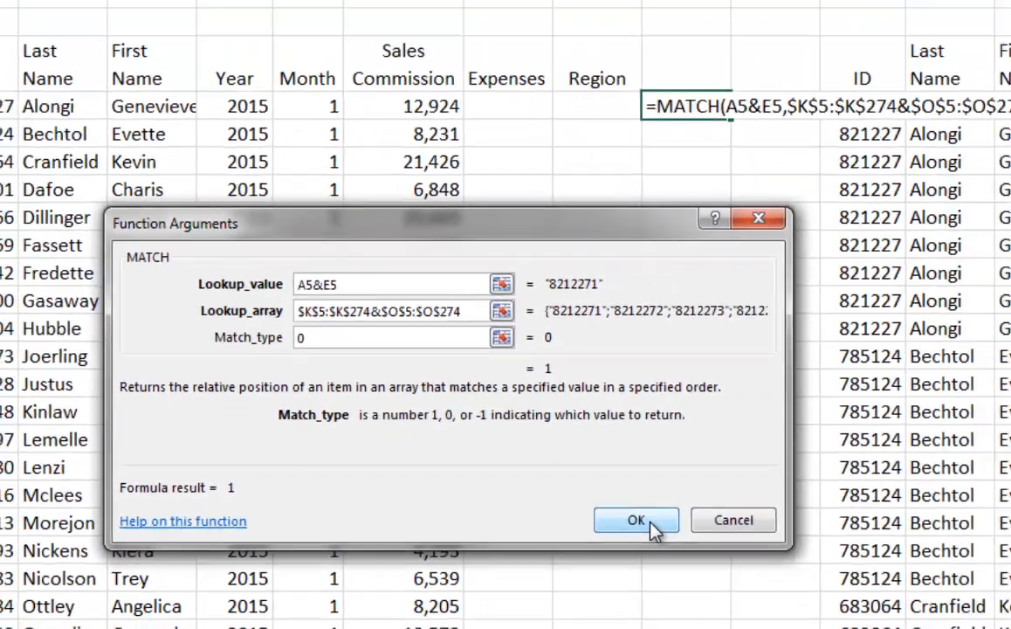
click(779, 520)
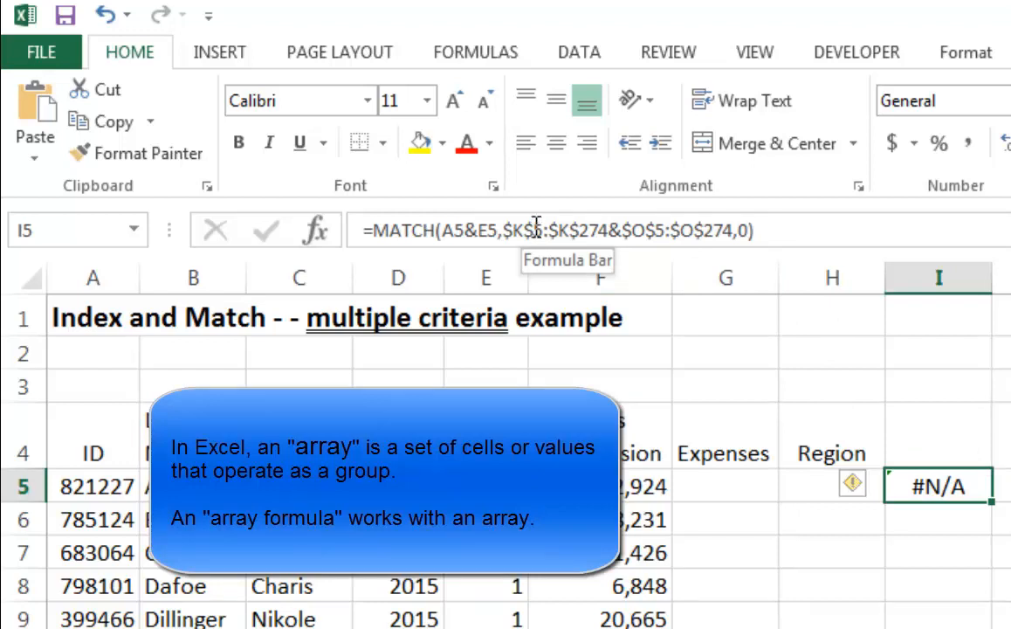
Re-enter the MATCH formula in I5 as an array formula and fill it down to I18
click(535, 227)
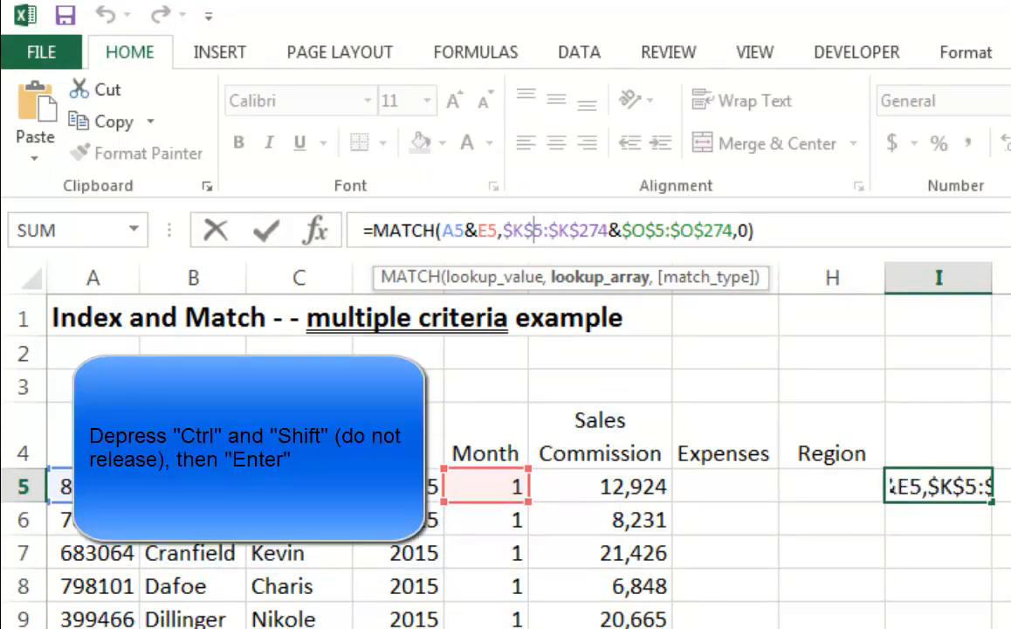
key(ctrl+shift+Return)
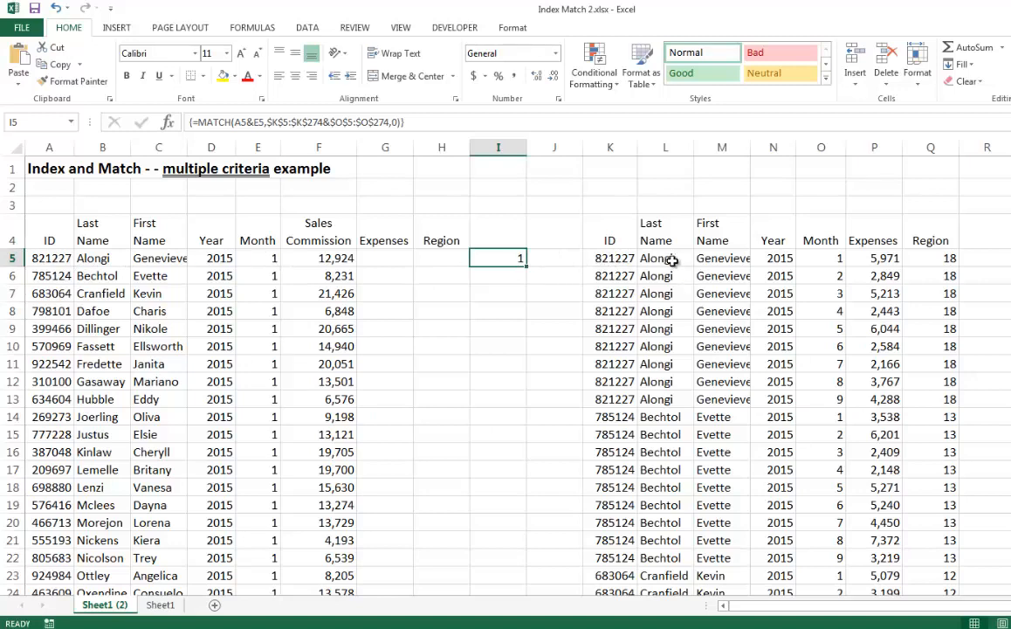
drag(527, 266, 522, 482)
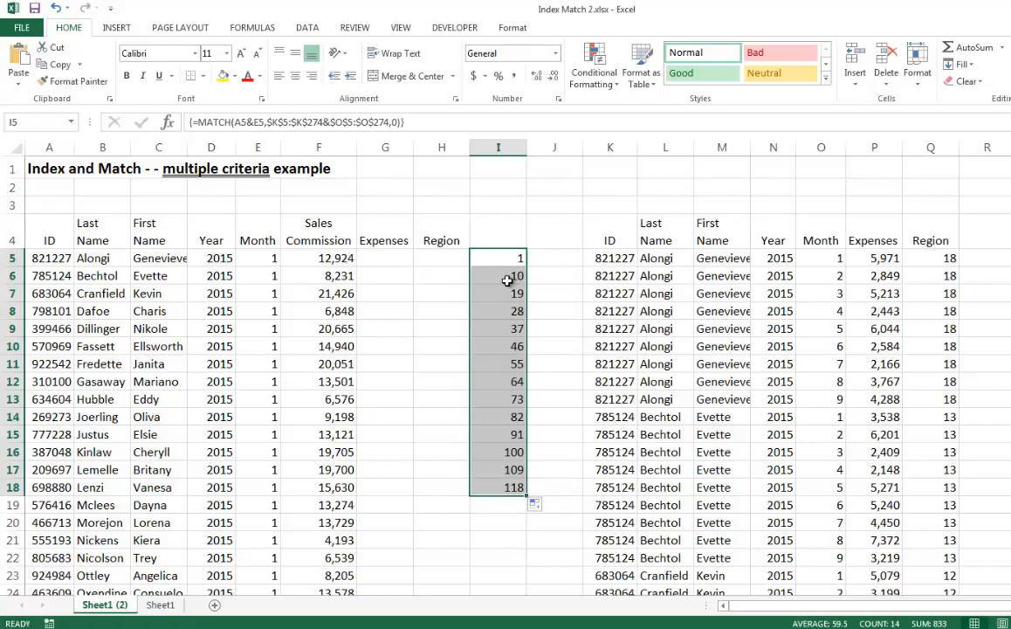
click(509, 277)
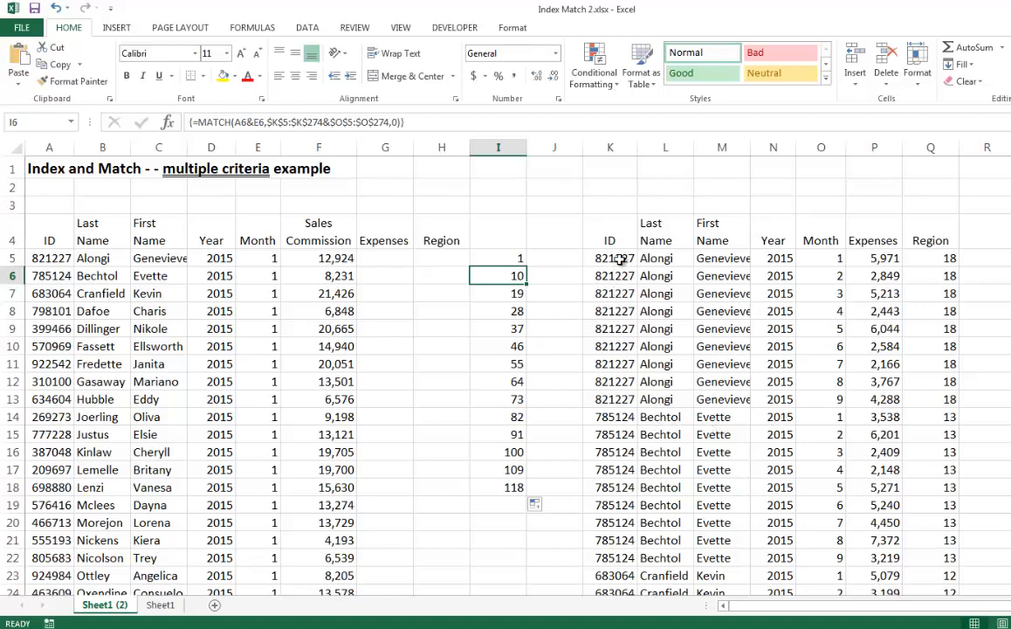
drag(619, 260, 632, 419)
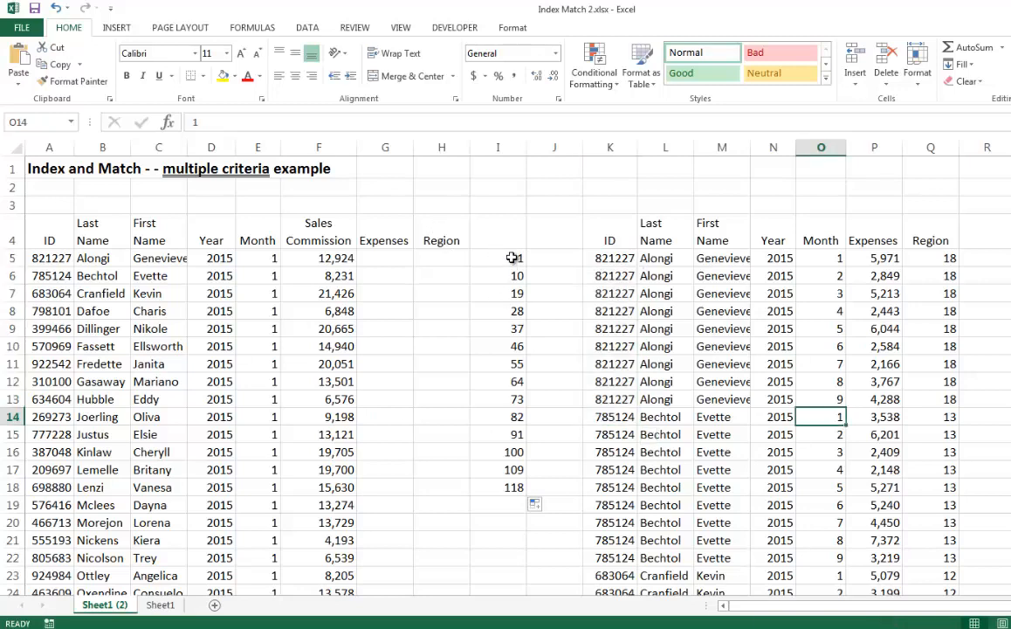
click(511, 257)
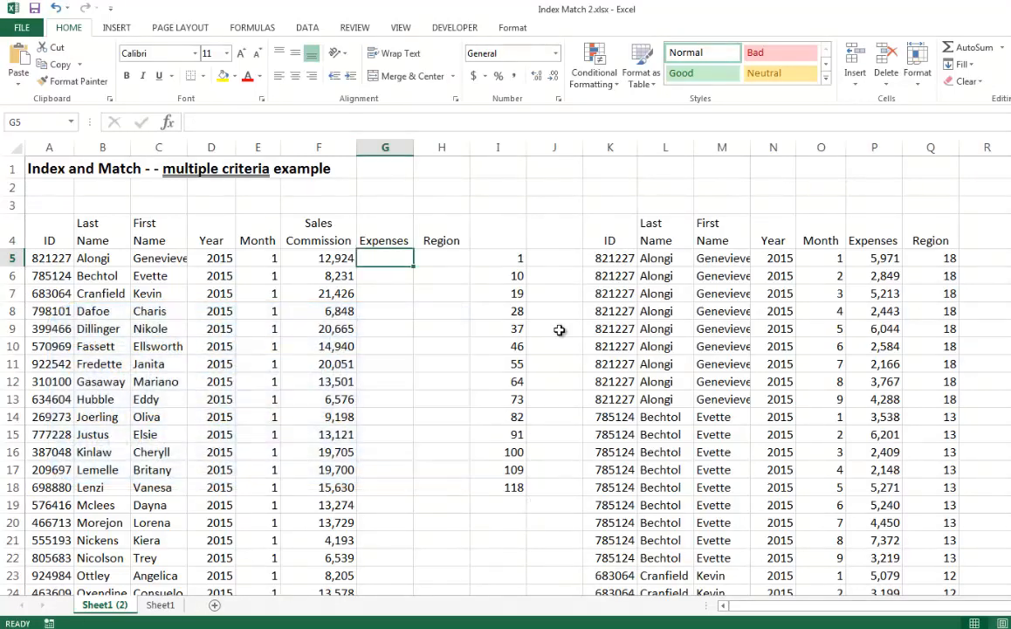
Start an INDEX function in the first Expenses cell, G5, using the array,row_num,column_num argument list
text(=)
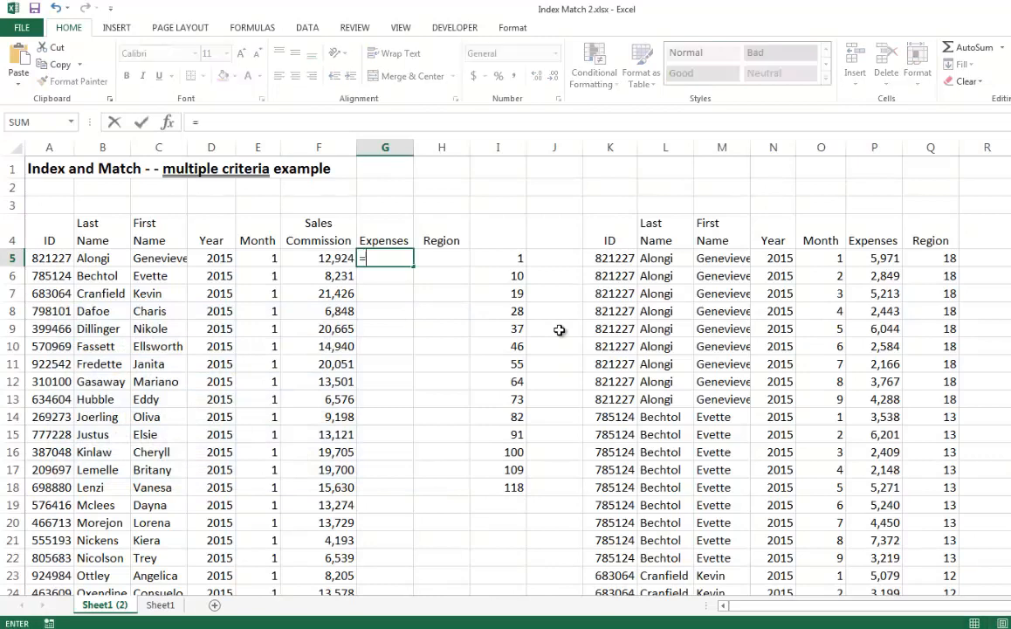
text(index)
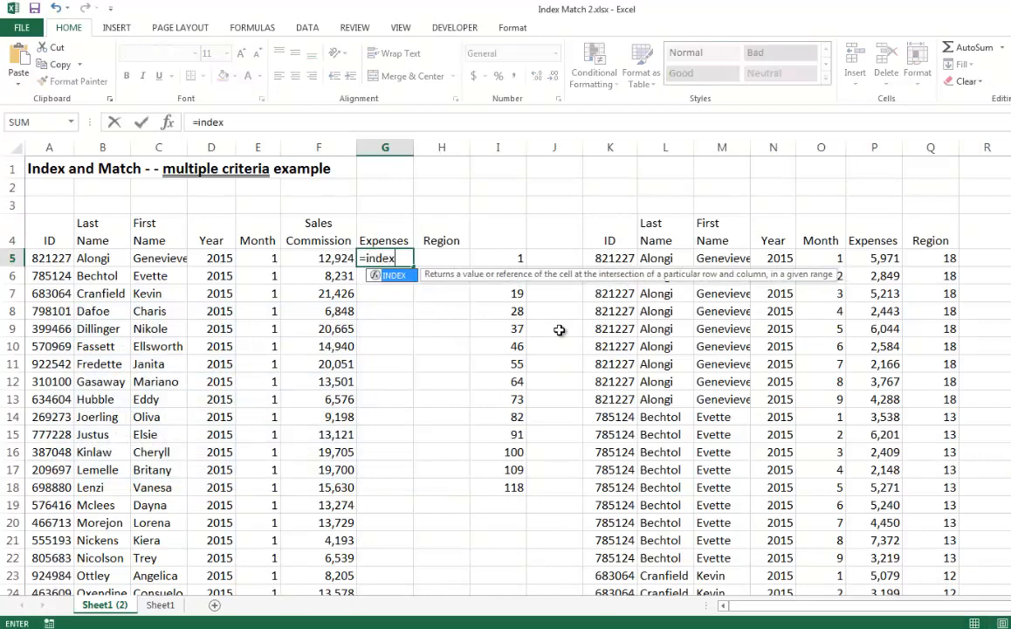
text(()
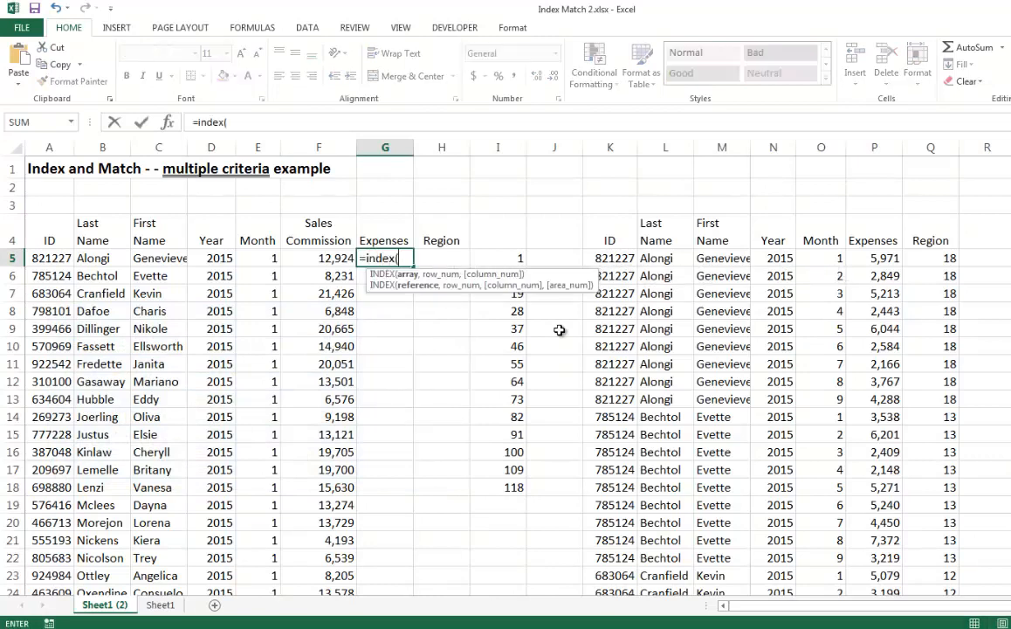
click(168, 123)
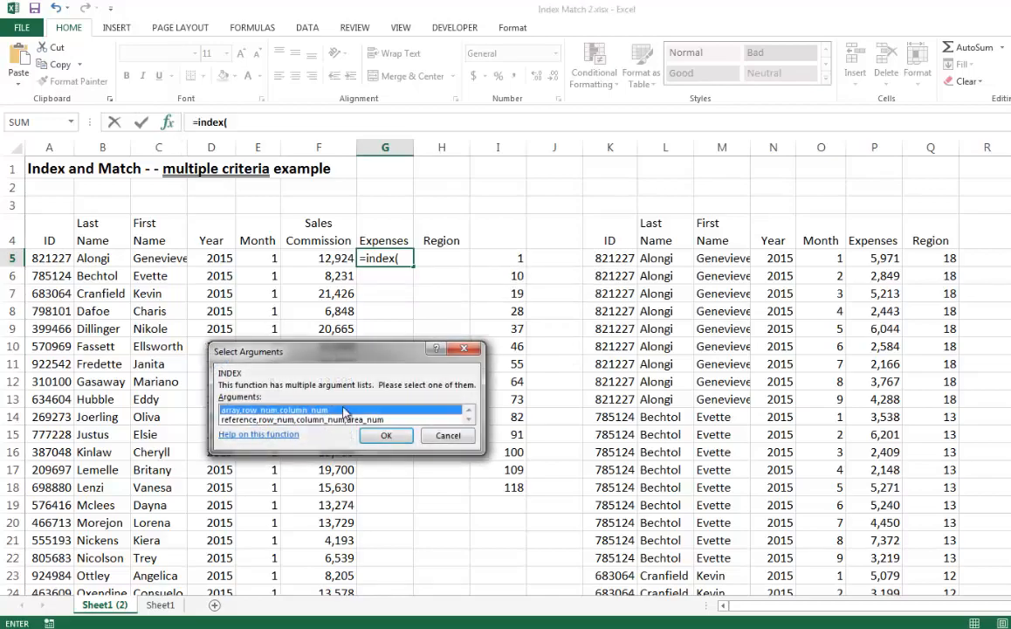
click(384, 439)
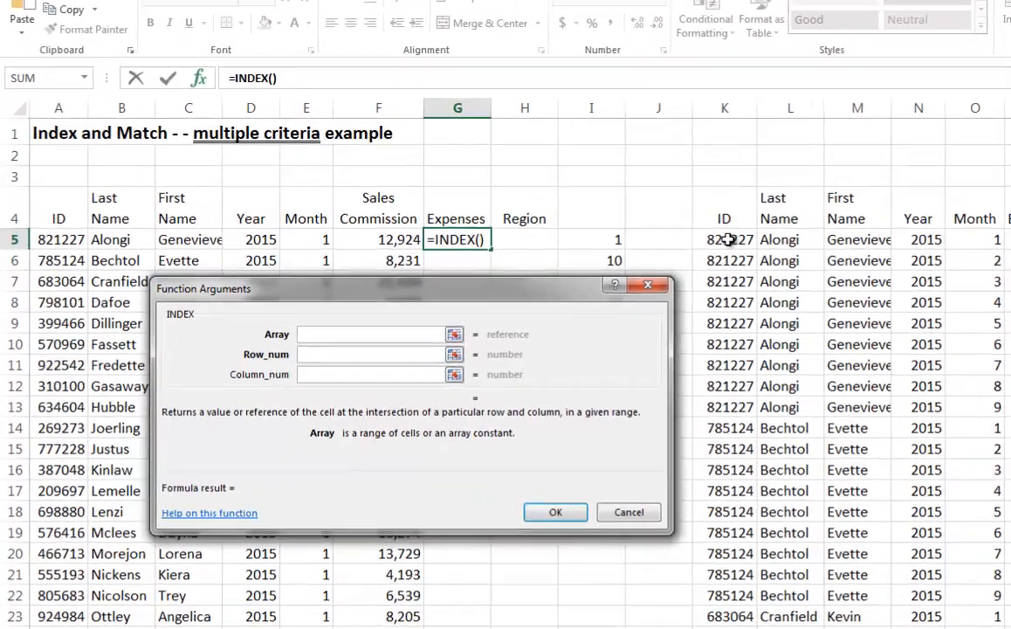
Set the INDEX array to the whole lookup table as the absolute range $K$5:$Q$274
click(614, 258)
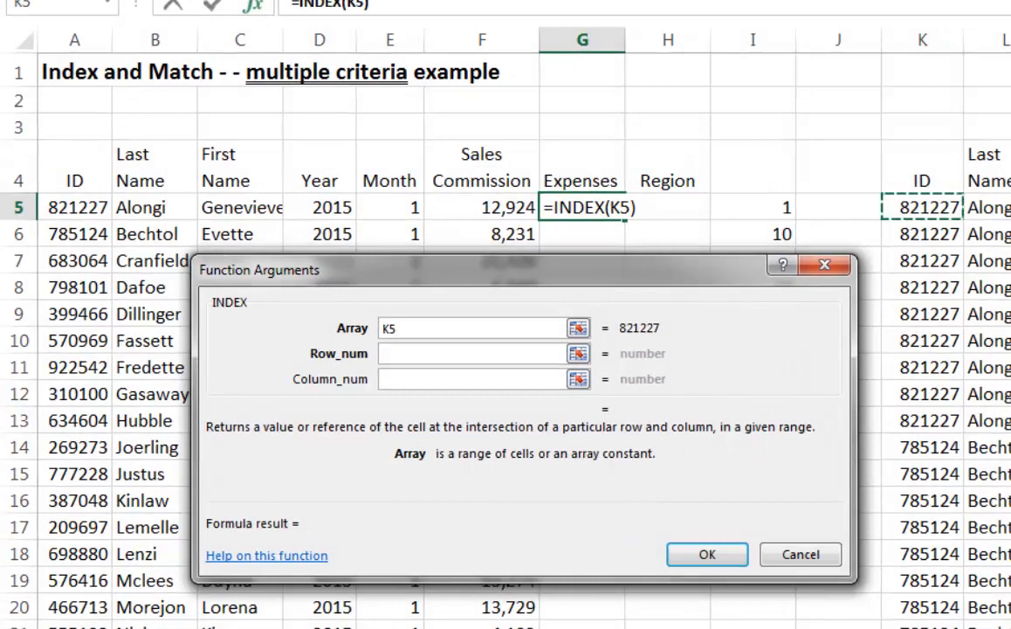
drag(922, 207, 975, 207)
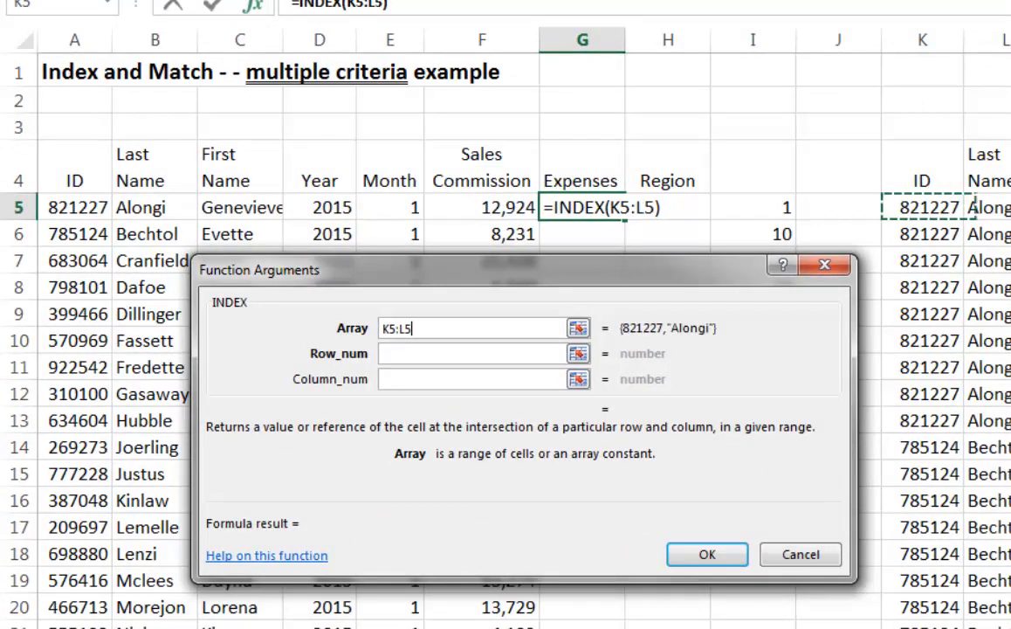
key(shift+Right)
key(shift+Right)
key(shift+Right)
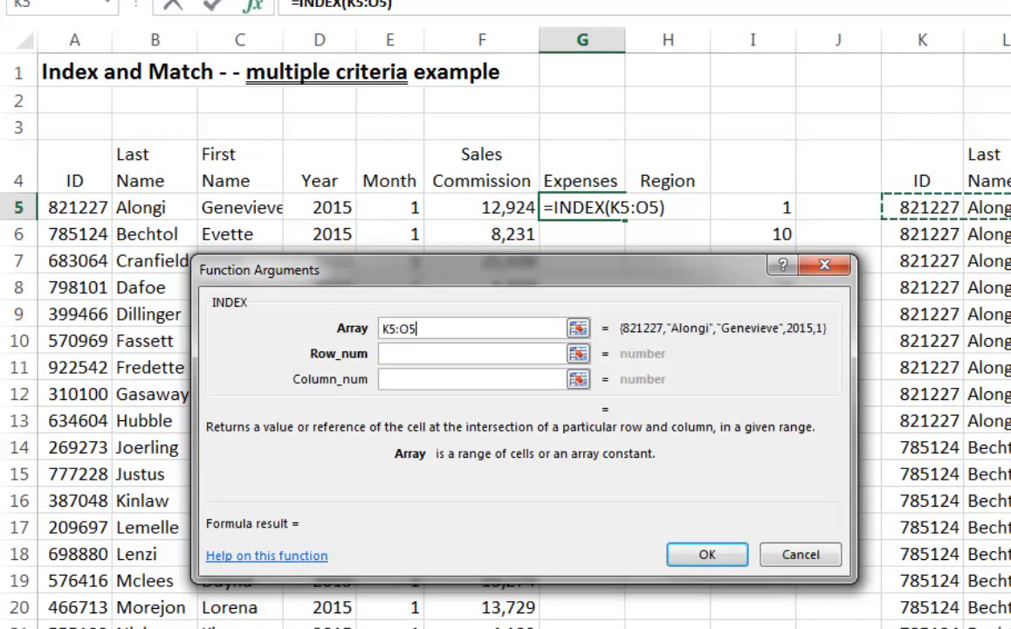
key(shift+Right)
key(shift+Right)
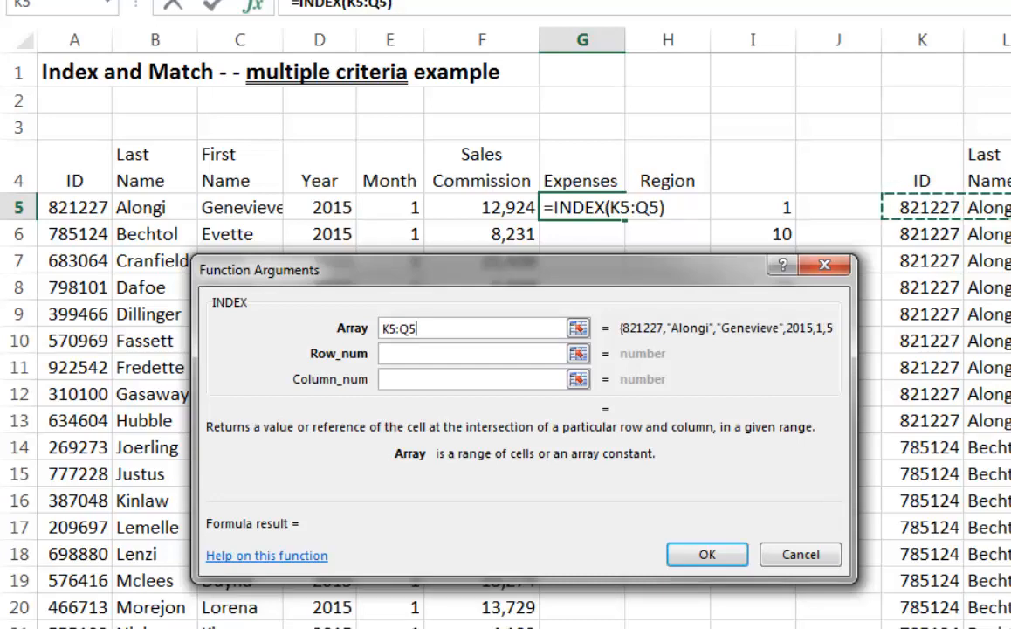
key(ctrl+shift+Down)
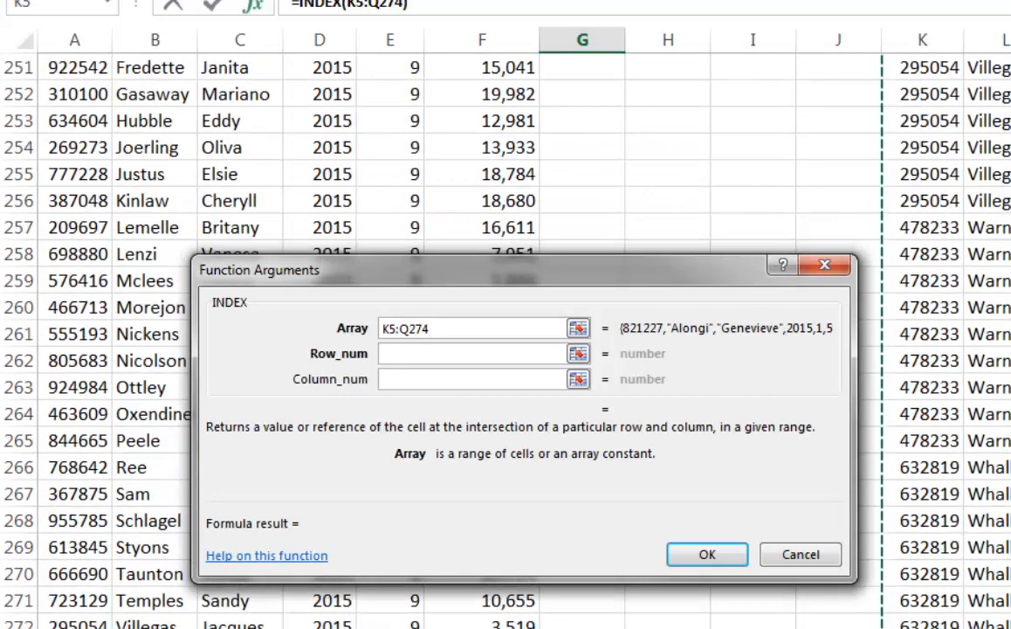
key(shift+Left)
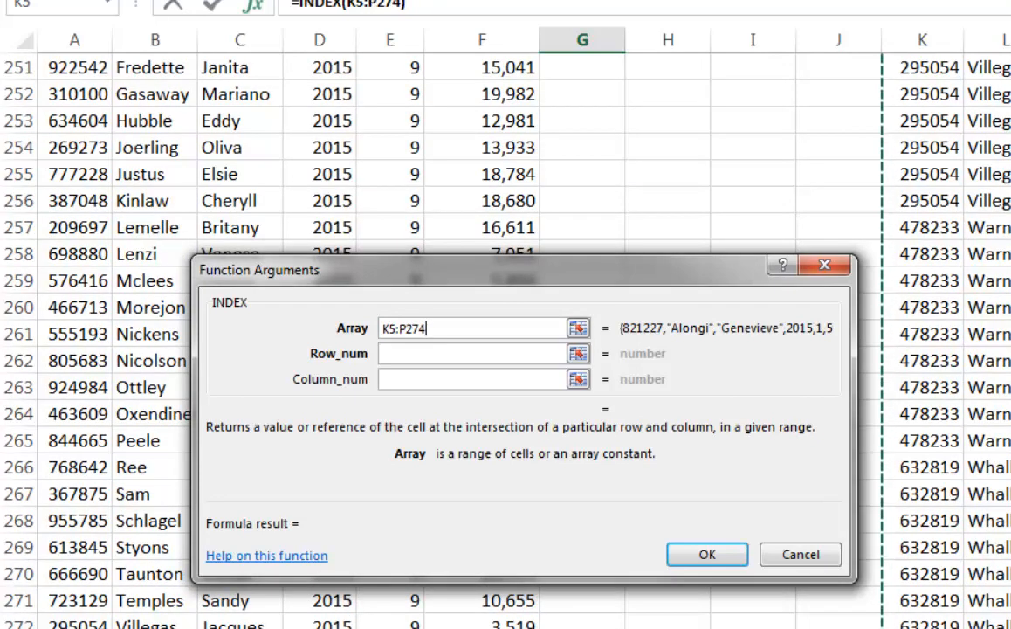
key(shift+Right)
key(F4)
key(Tab)
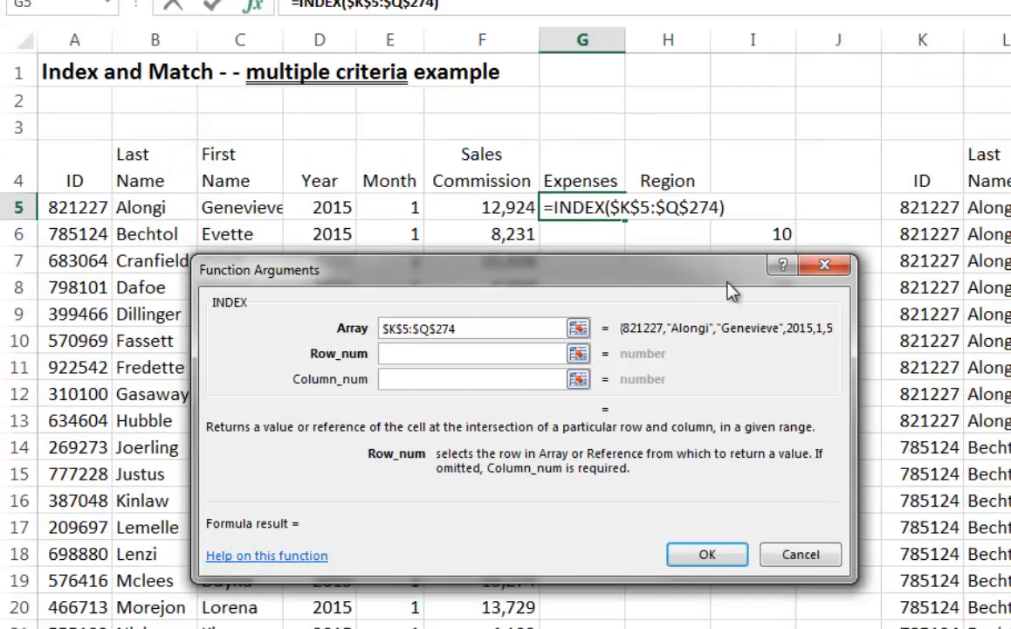
Set the INDEX row number to I5 and the column number to 6, and accept the function
drag(728, 286, 730, 346)
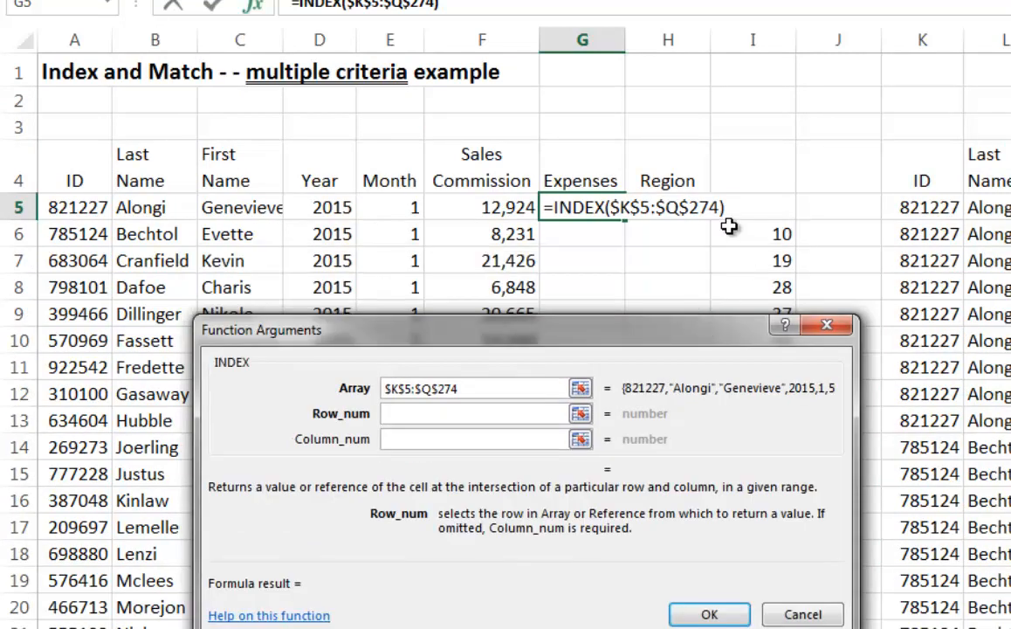
click(752, 207)
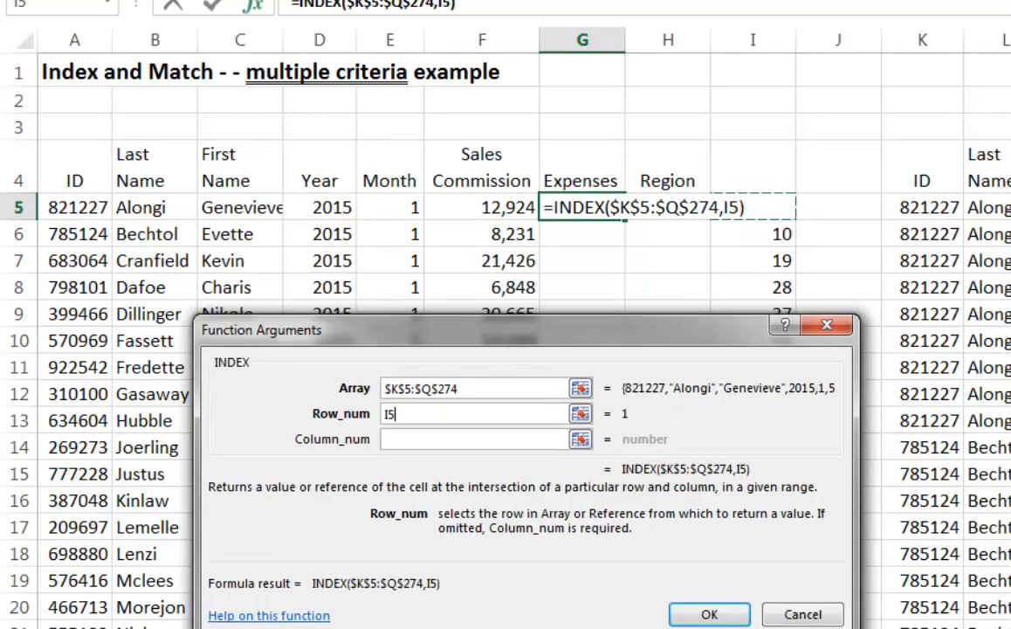
key(Tab)
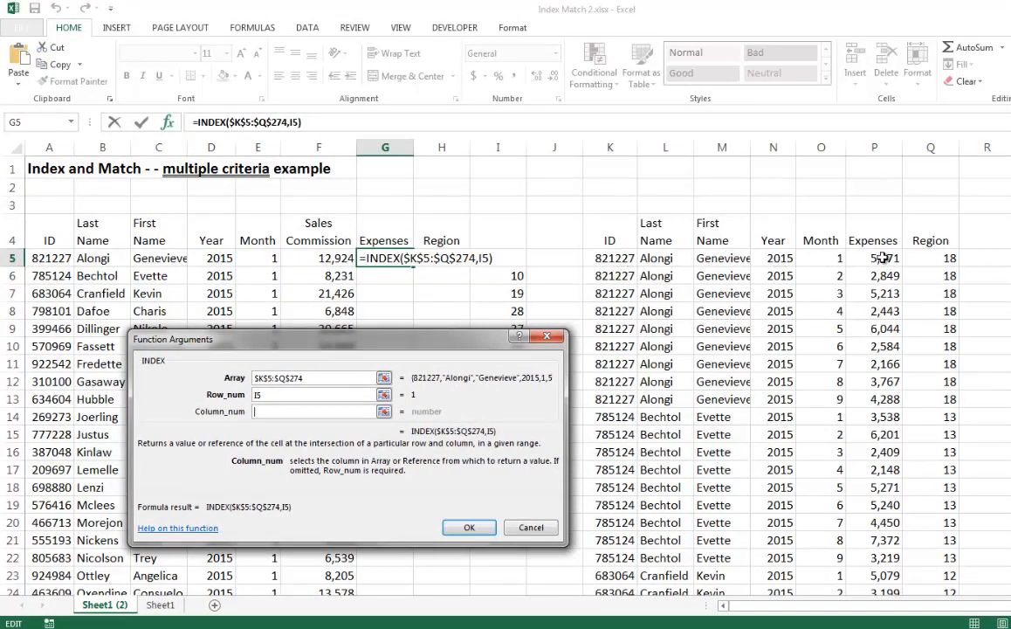
text(6)
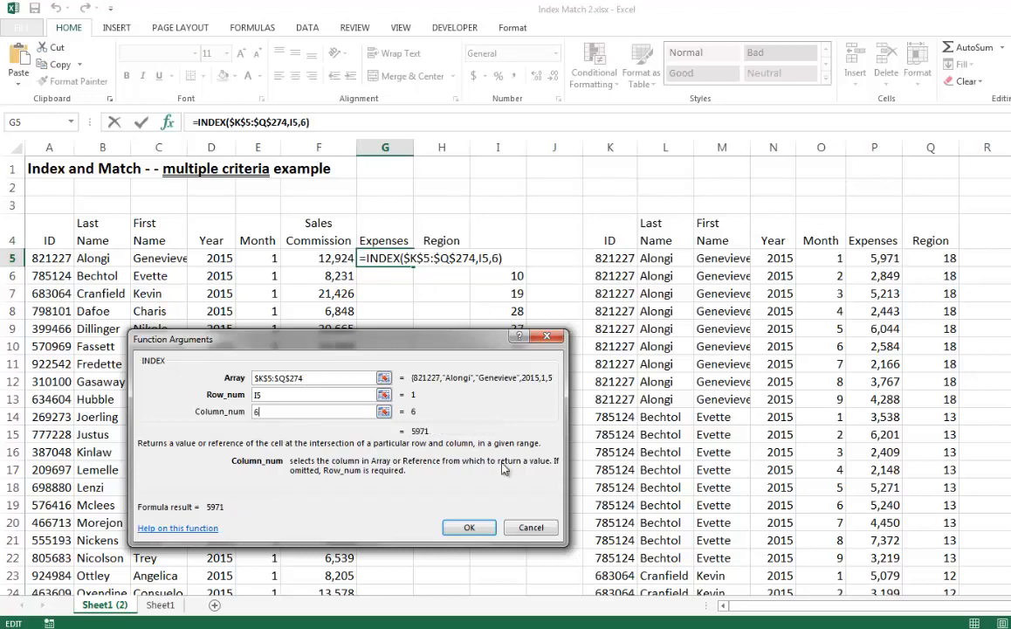
click(451, 529)
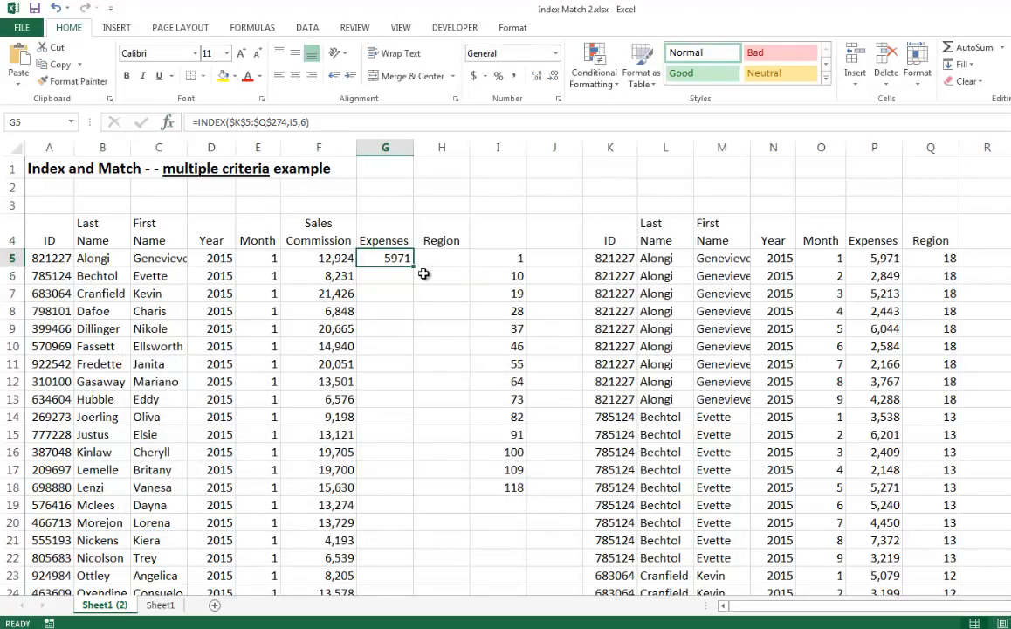
Fill the INDEX formula down to G13 and check the returned expenses against the matching lookup table rows
drag(414, 264, 397, 393)
click(392, 276)
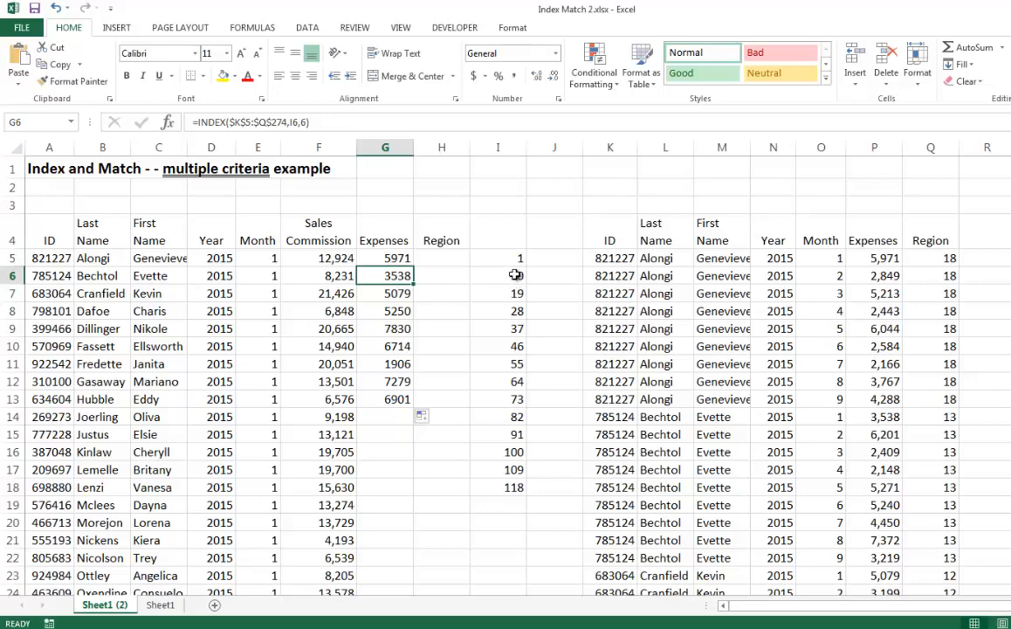
click(614, 258)
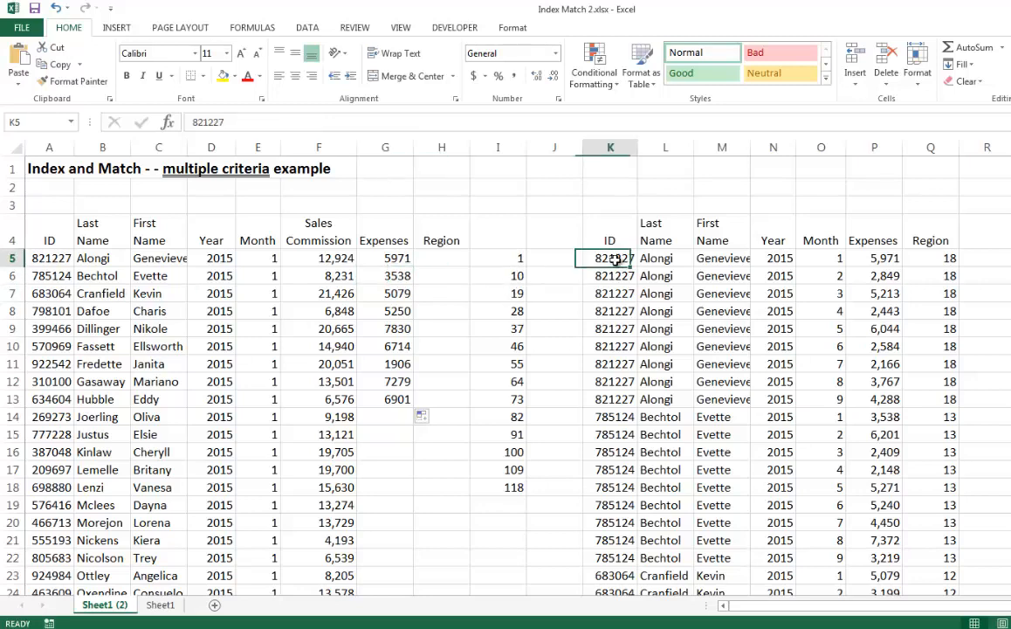
click(621, 420)
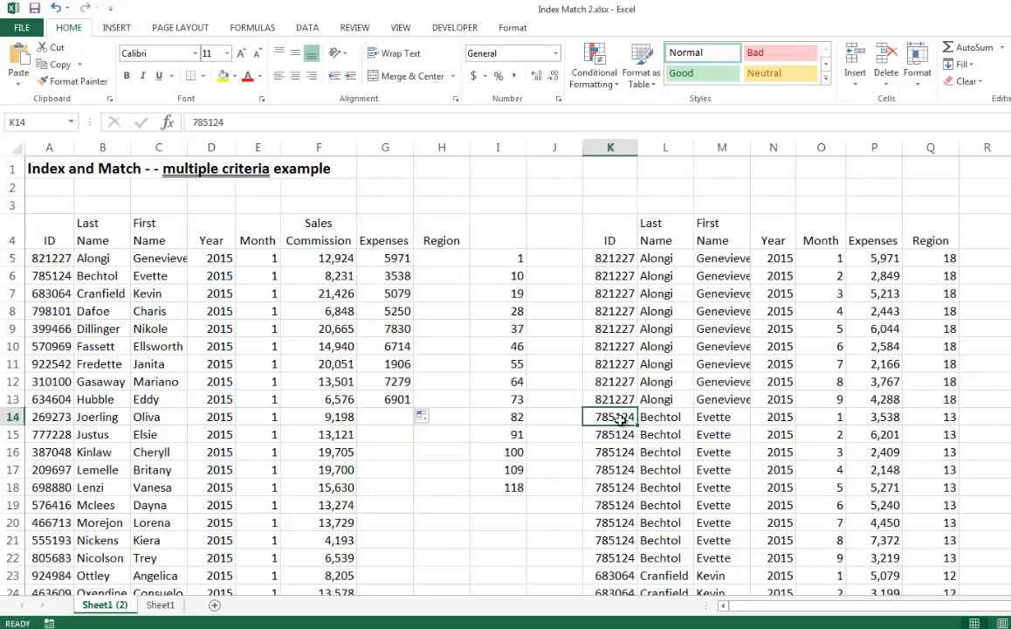
click(895, 422)
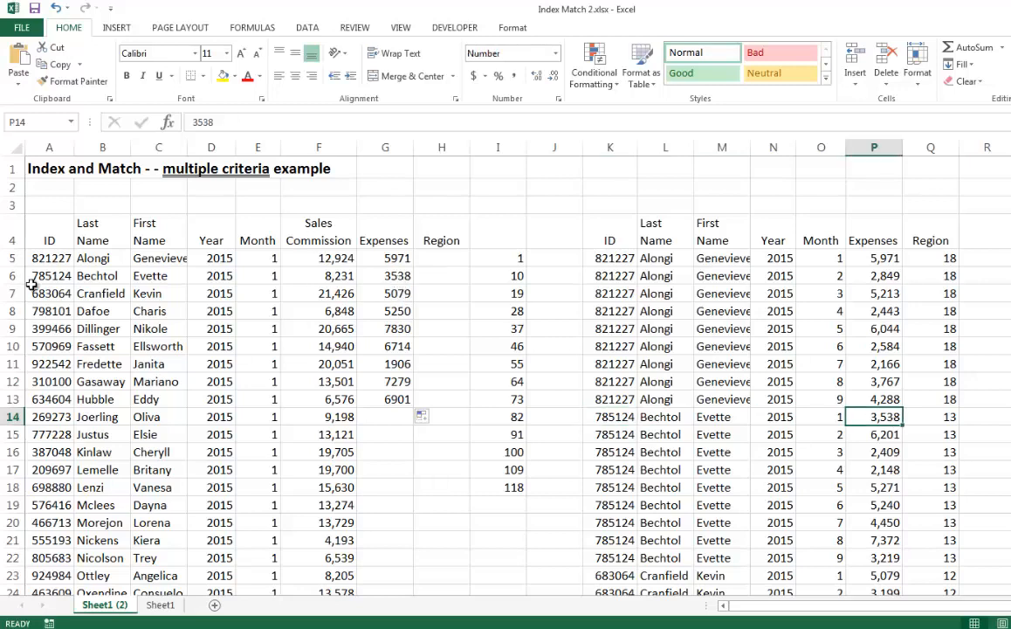
click(516, 293)
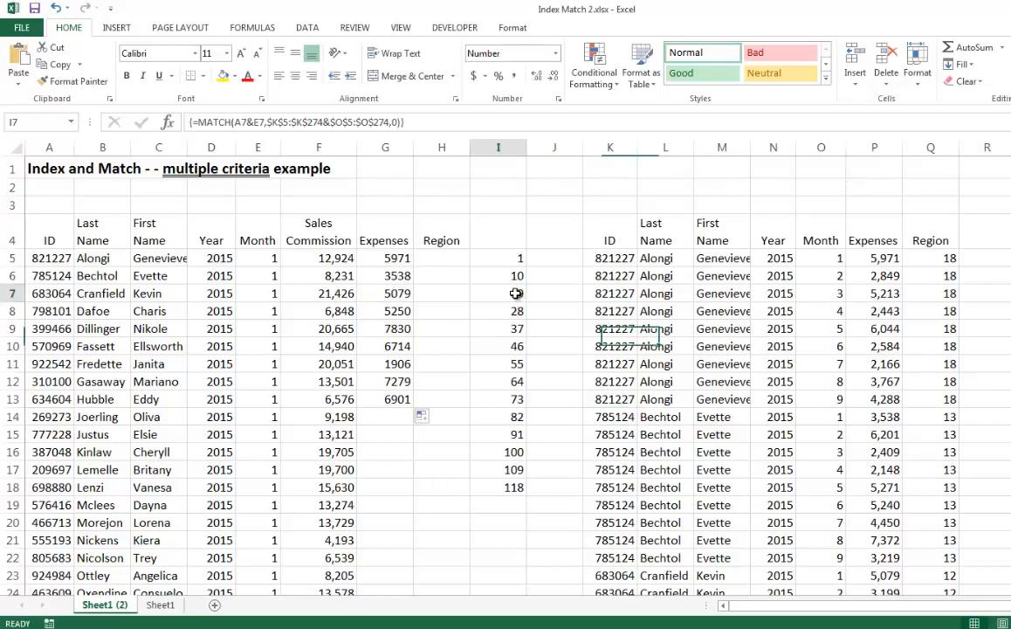
click(882, 576)
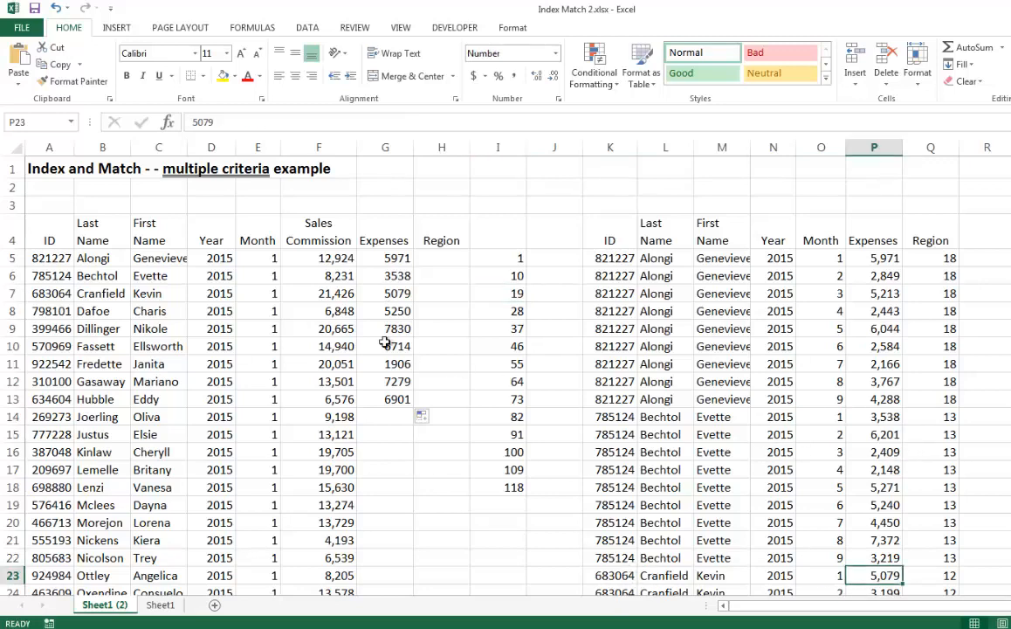
Copy the MATCH expression from I5 without its equals sign, and keep I5 entered as an array formula
click(398, 259)
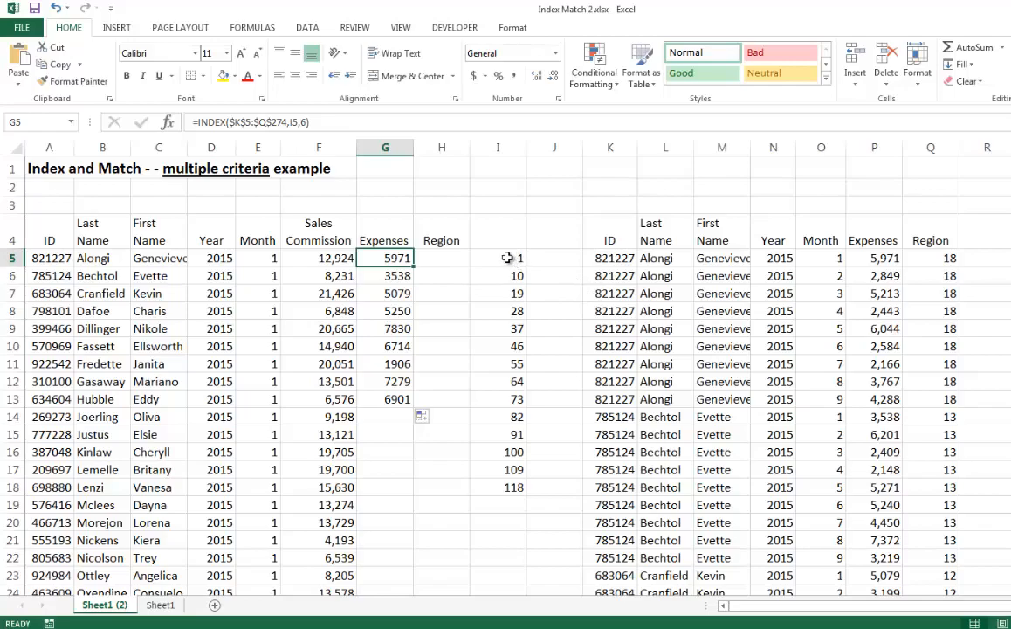
click(507, 258)
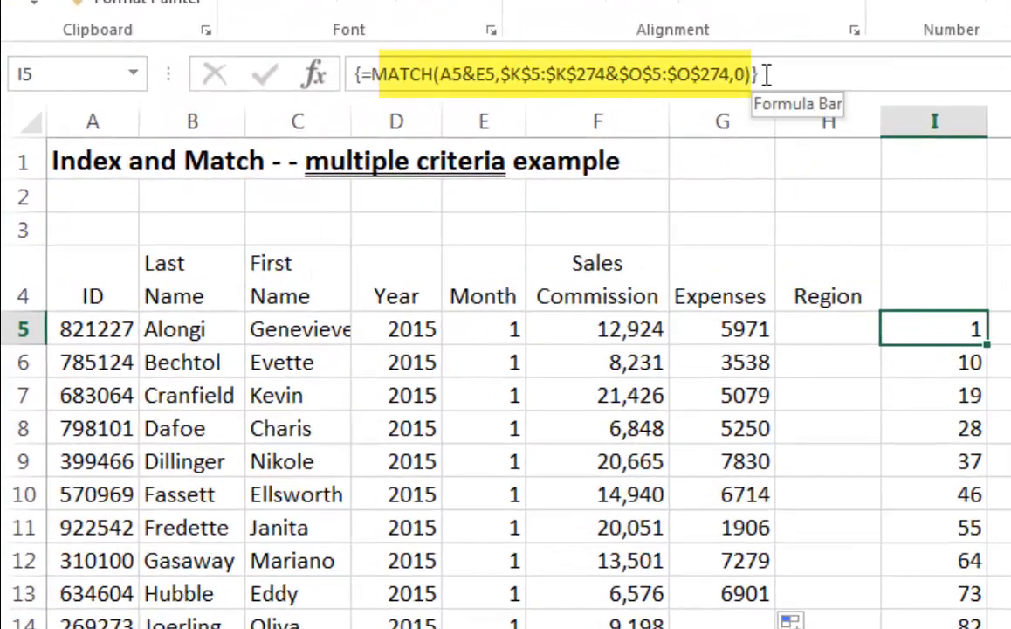
click(756, 75)
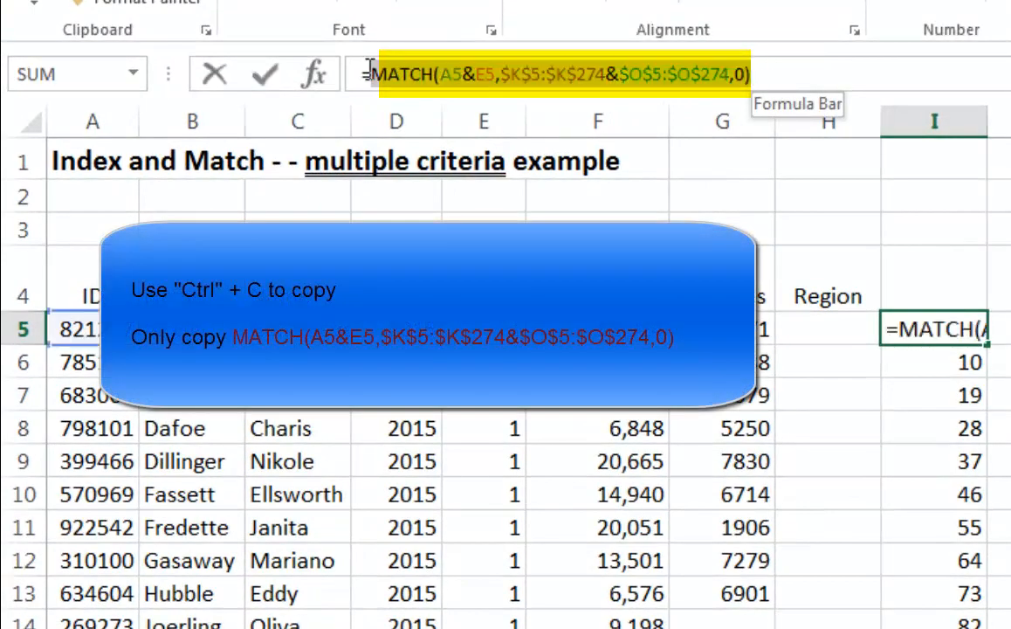
key(Return)
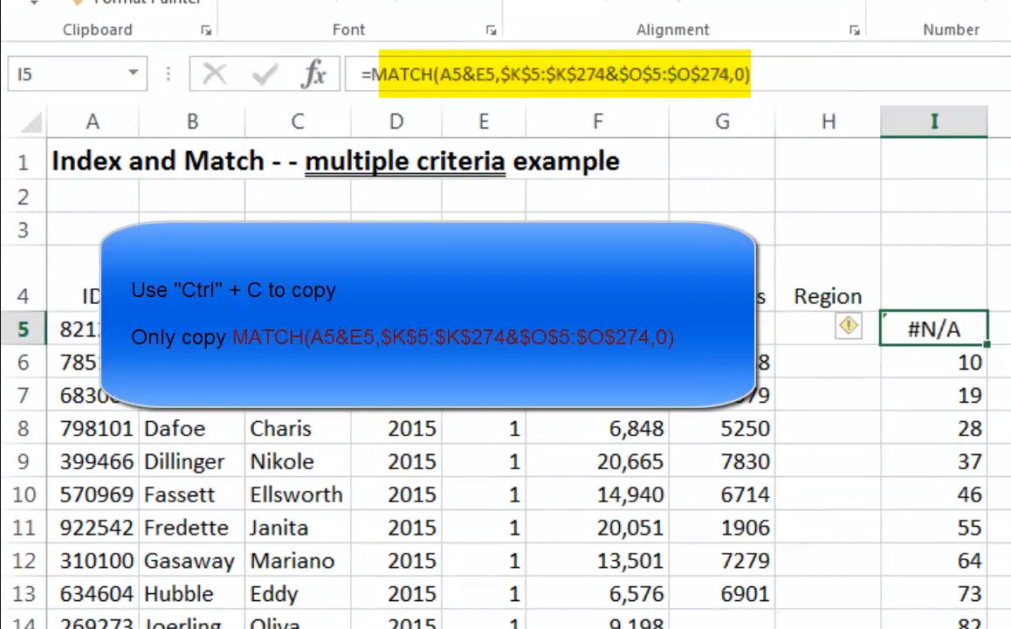
click(583, 74)
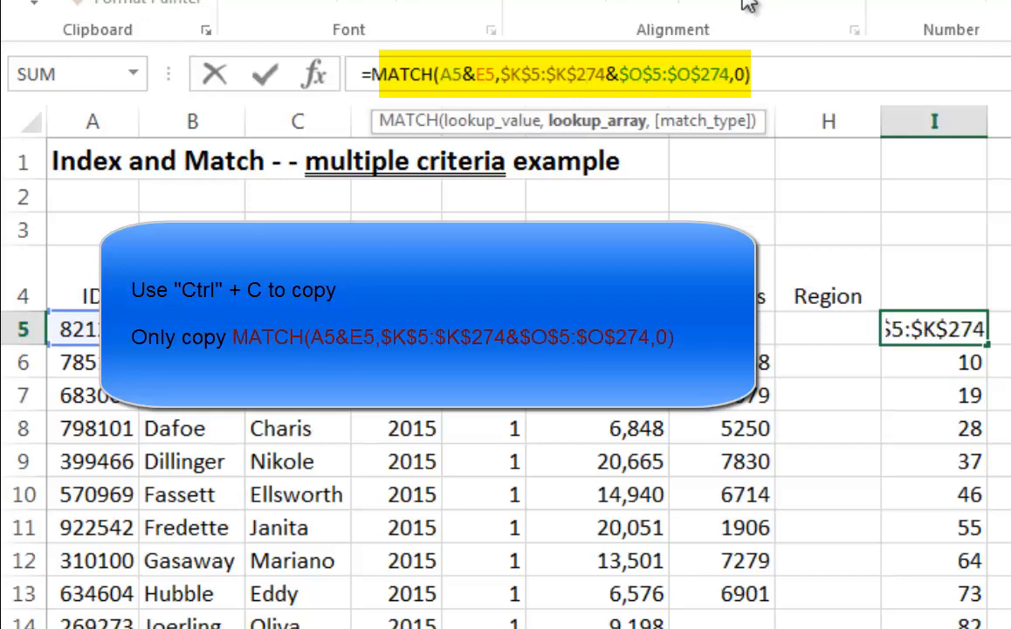
key(ctrl+shift+Return)
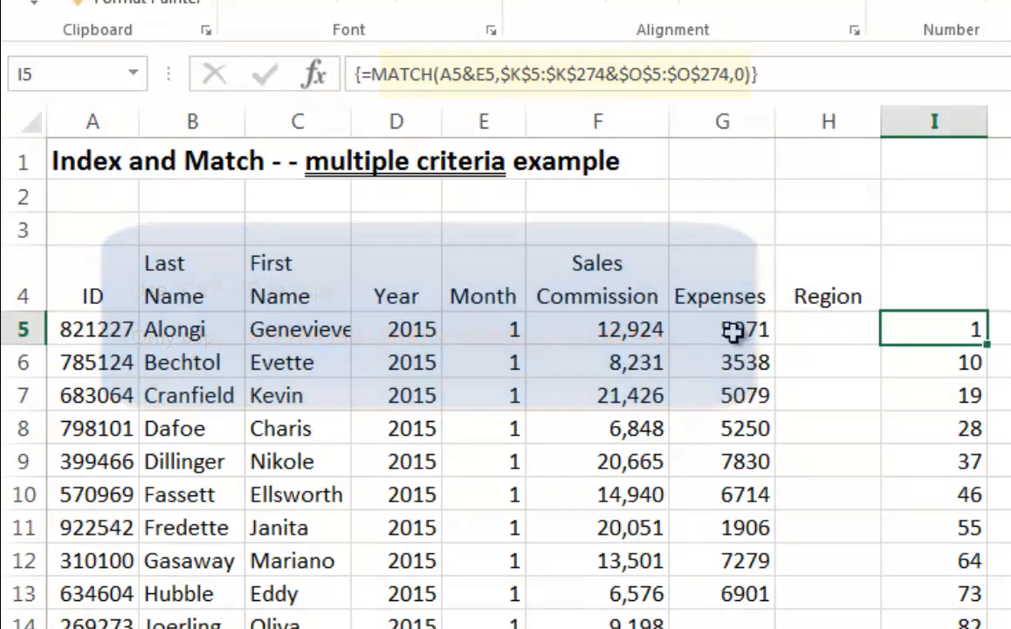
Replace the I5 row reference in G5's INDEX formula with the copied MATCH expression
click(727, 338)
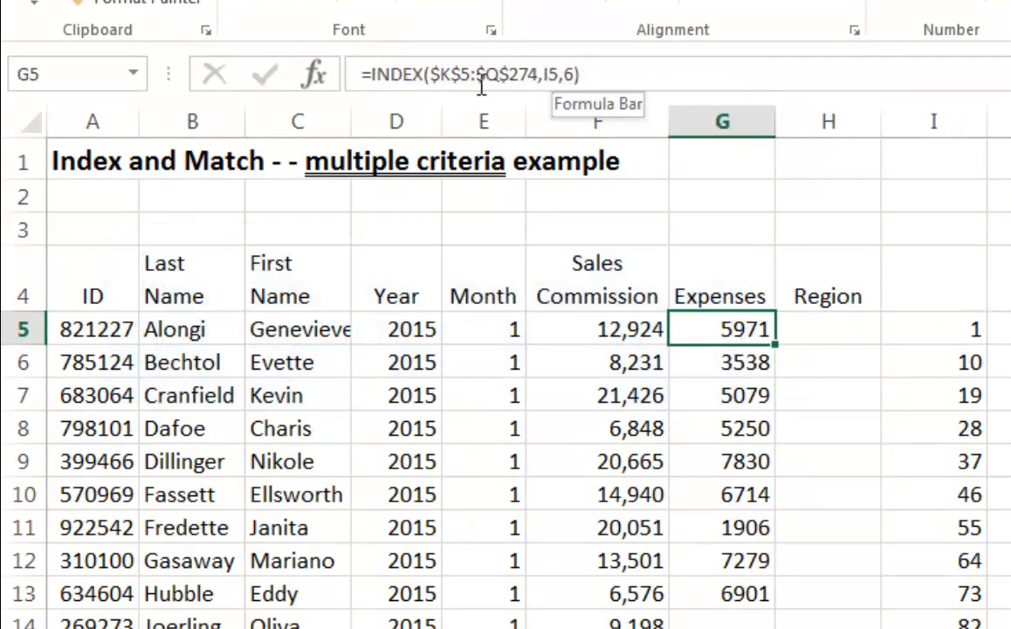
click(552, 73)
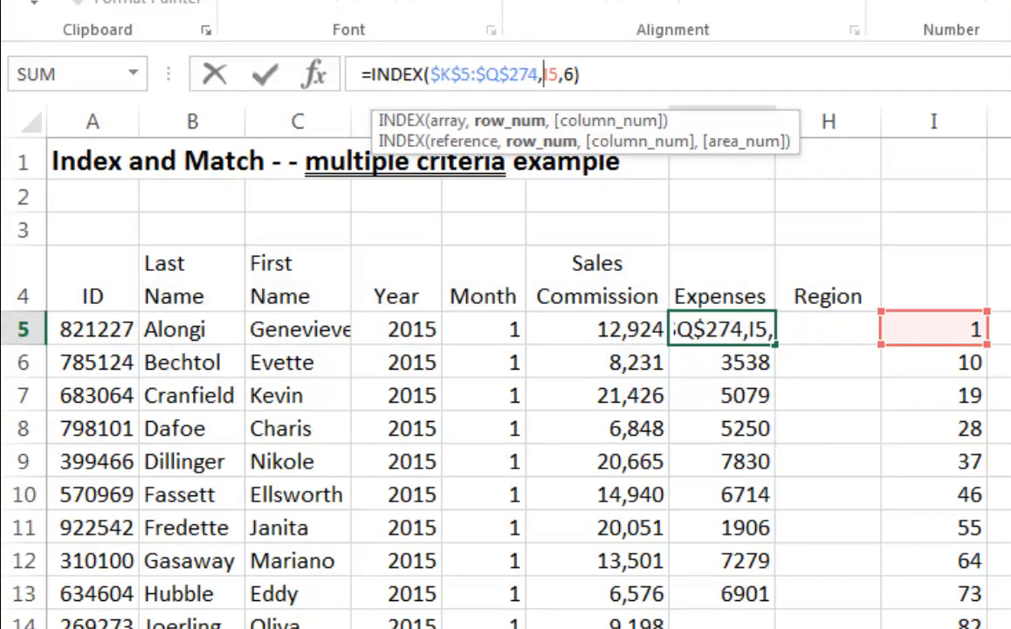
double_click(552, 74)
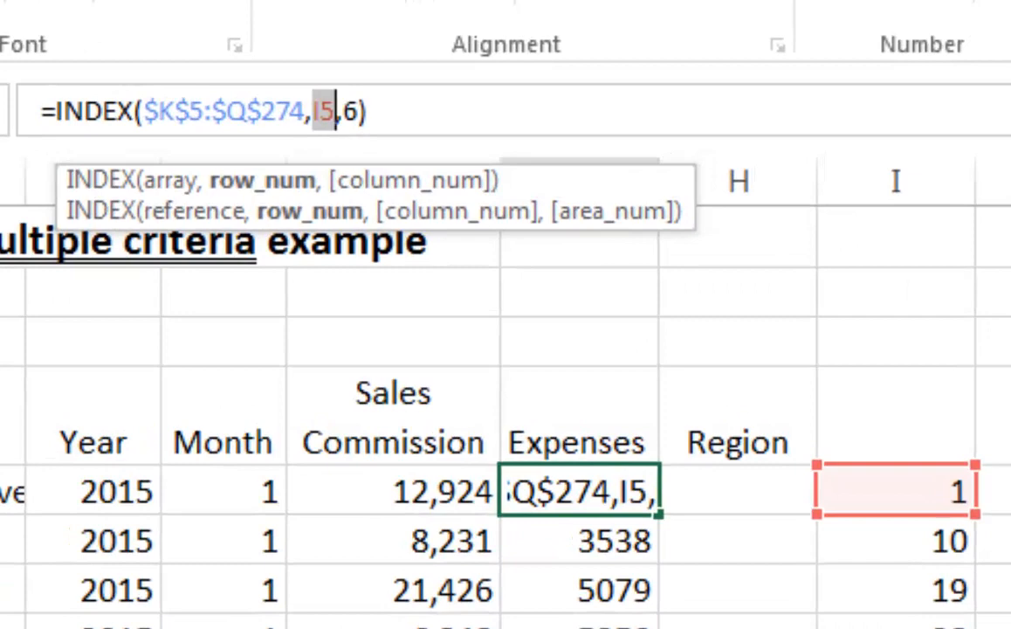
text(MATCH(A5&E5,$K$5:$K$274&$O$5:$O$274,0))
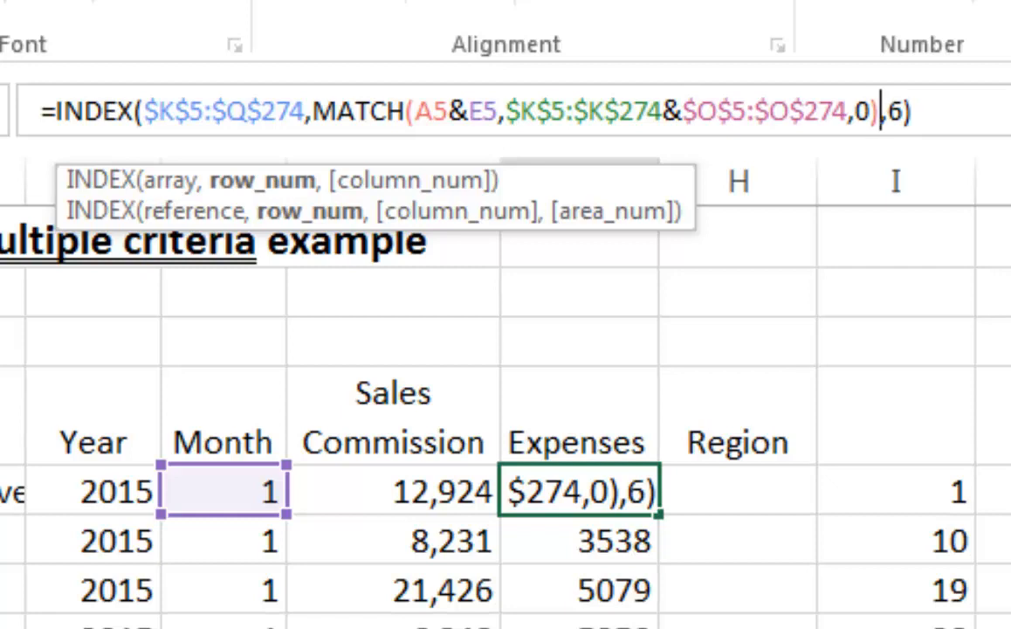
Enter G5's nested INDEX and MATCH formula as an array formula and fill it down to G13
key(ctrl+shift+Return)
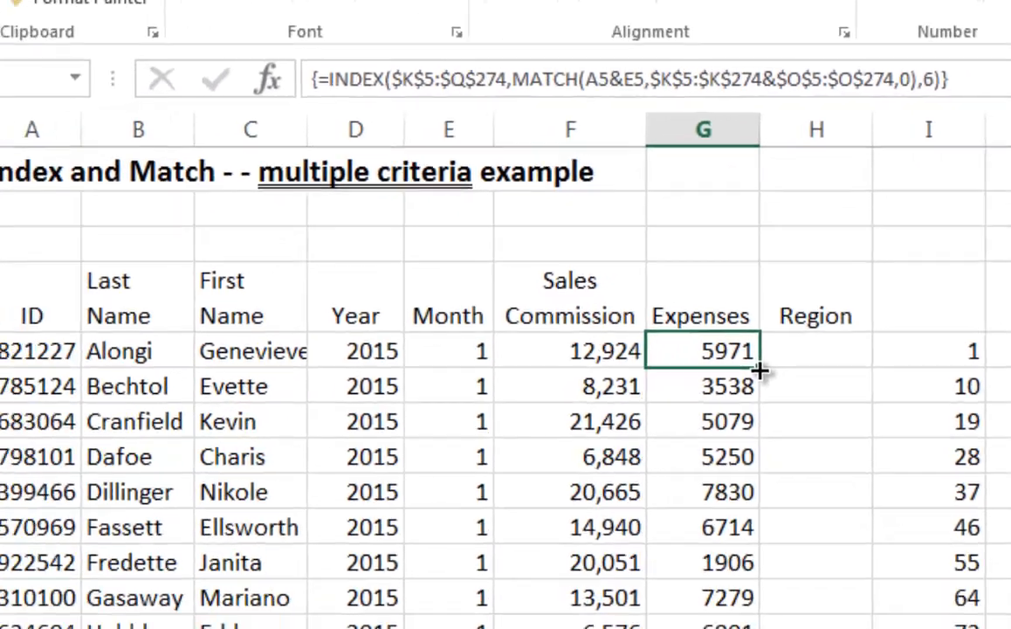
drag(762, 390, 749, 616)
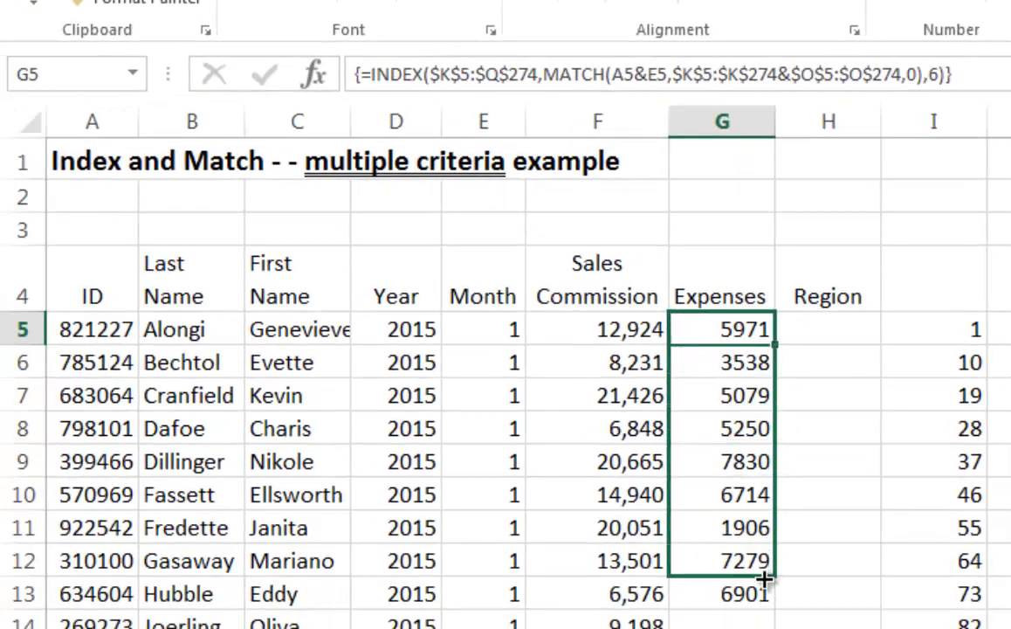
drag(764, 578, 760, 595)
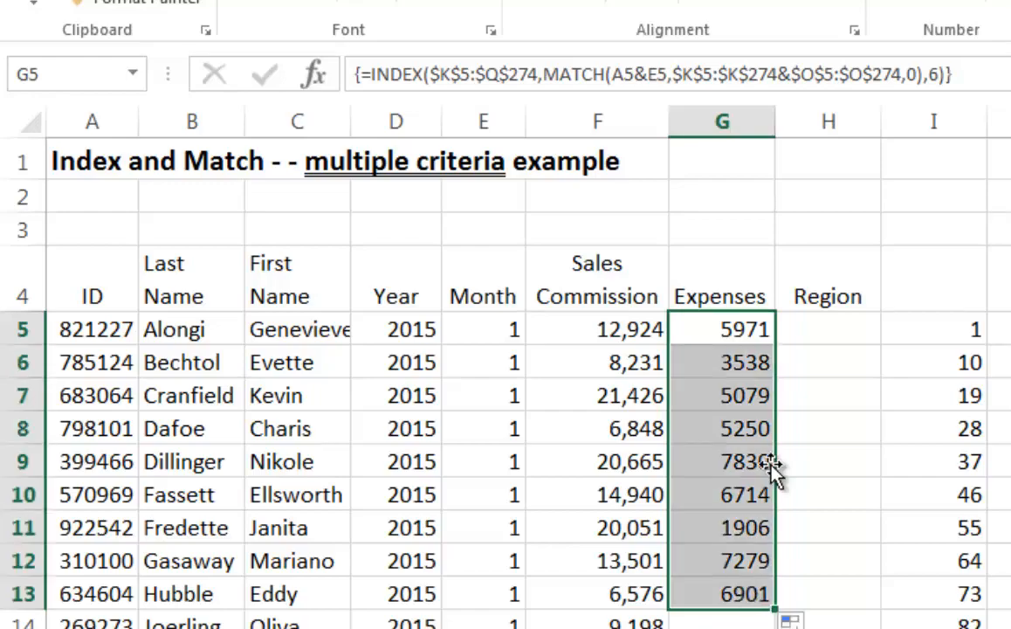
Check the array formulas in G6, G5 and G13, and fill G13's formula down the rest of the Expenses column
click(756, 365)
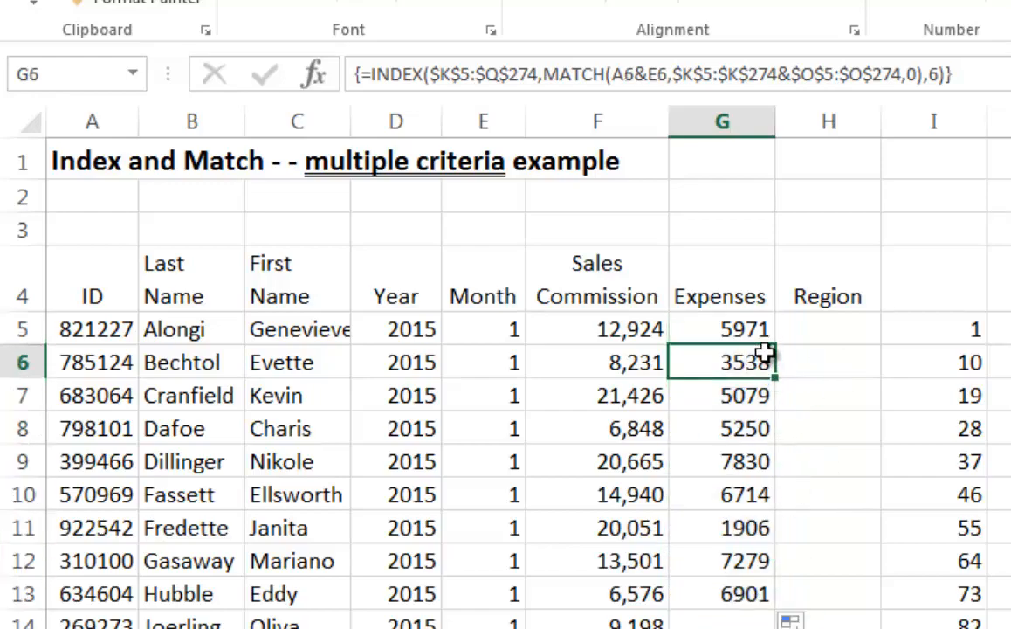
click(767, 330)
click(762, 599)
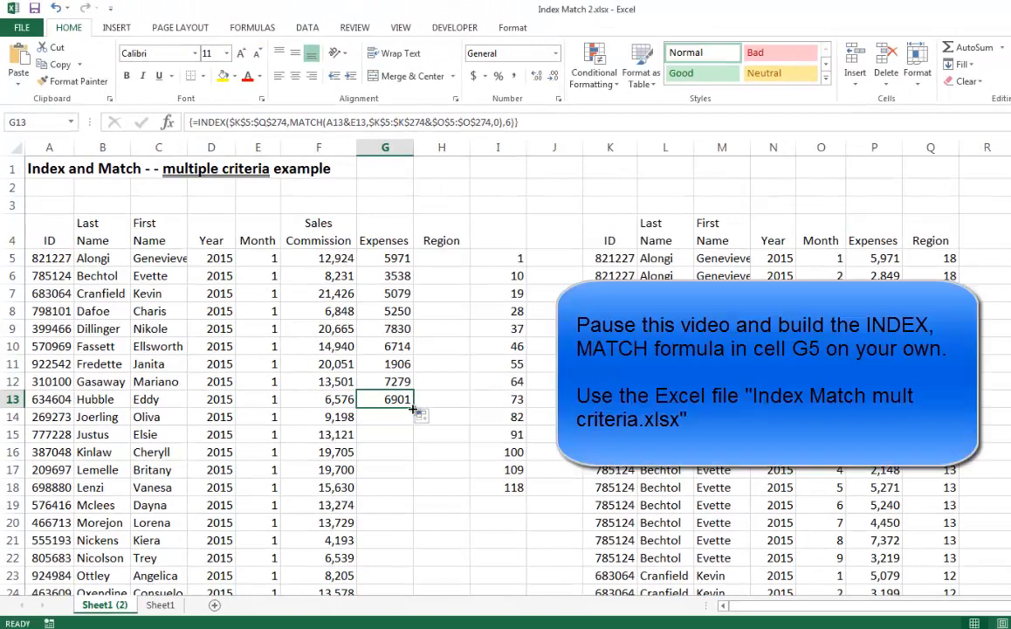
double_click(413, 408)
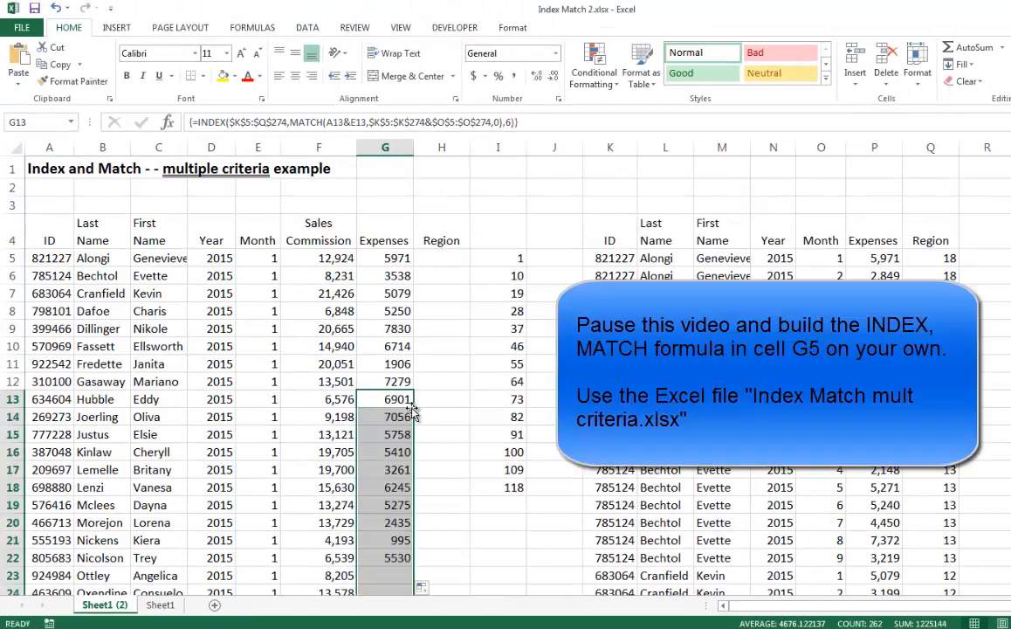
Clear the helper MATCH results from I5:I18
click(385, 258)
drag(520, 258, 517, 487)
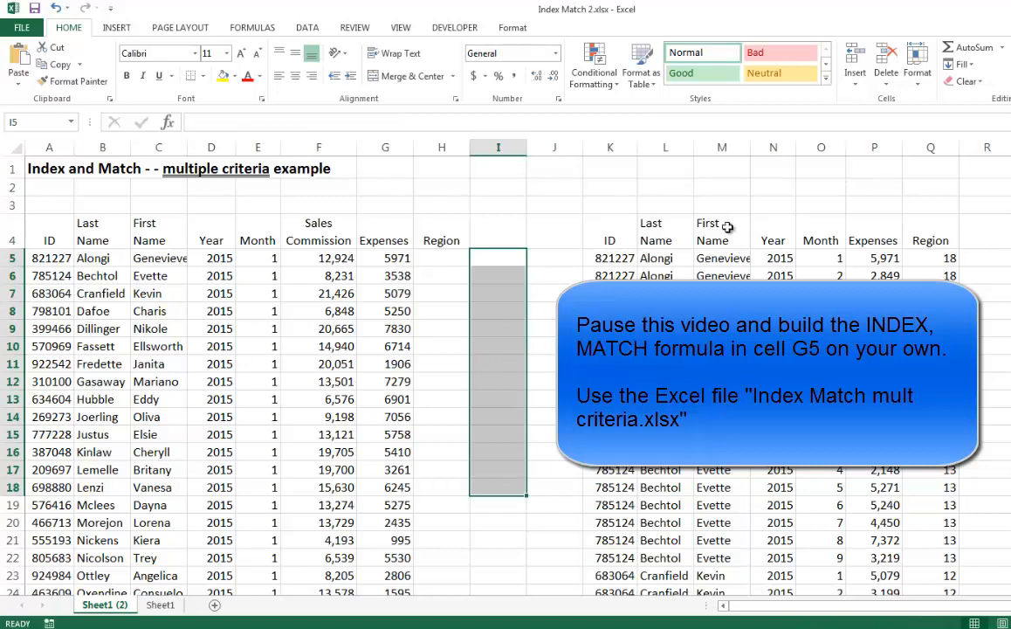
Start an INDEX formula in H5 under Region, using the lookup table K5:Q274 as the array
click(447, 258)
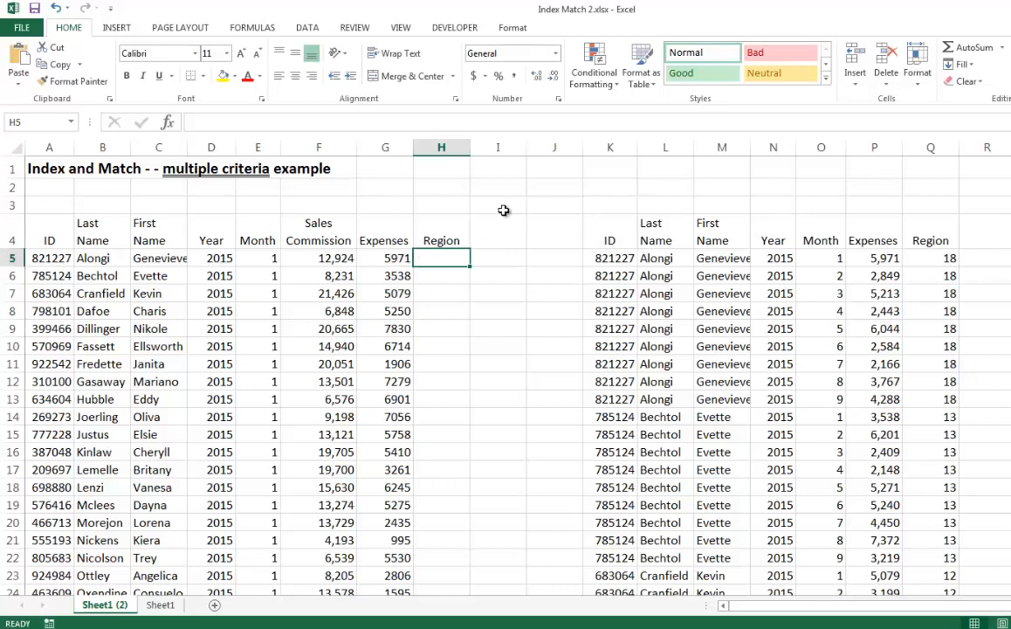
text(=index()
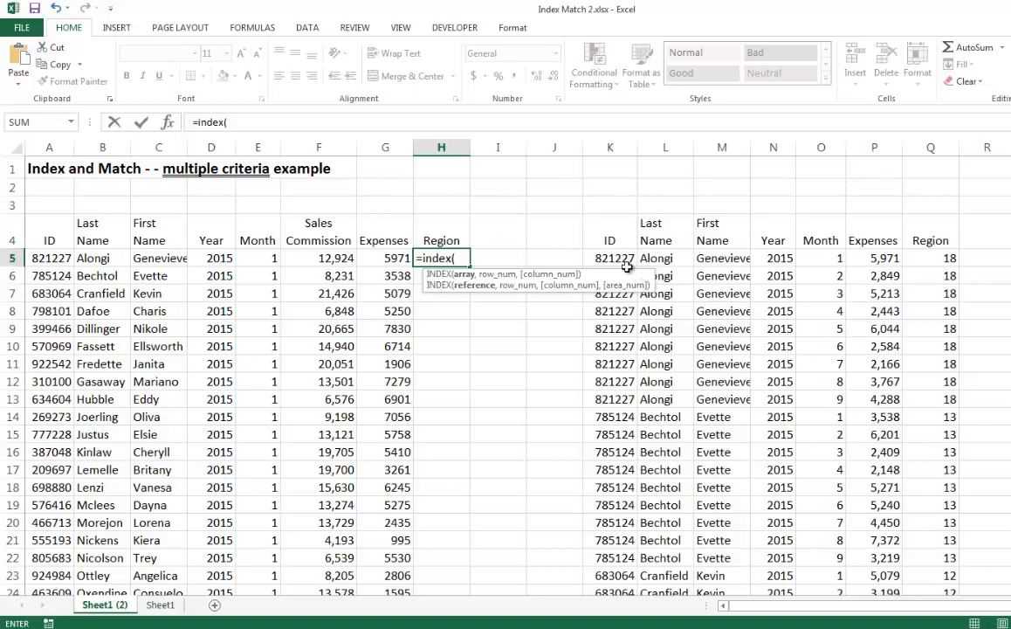
drag(619, 258, 668, 258)
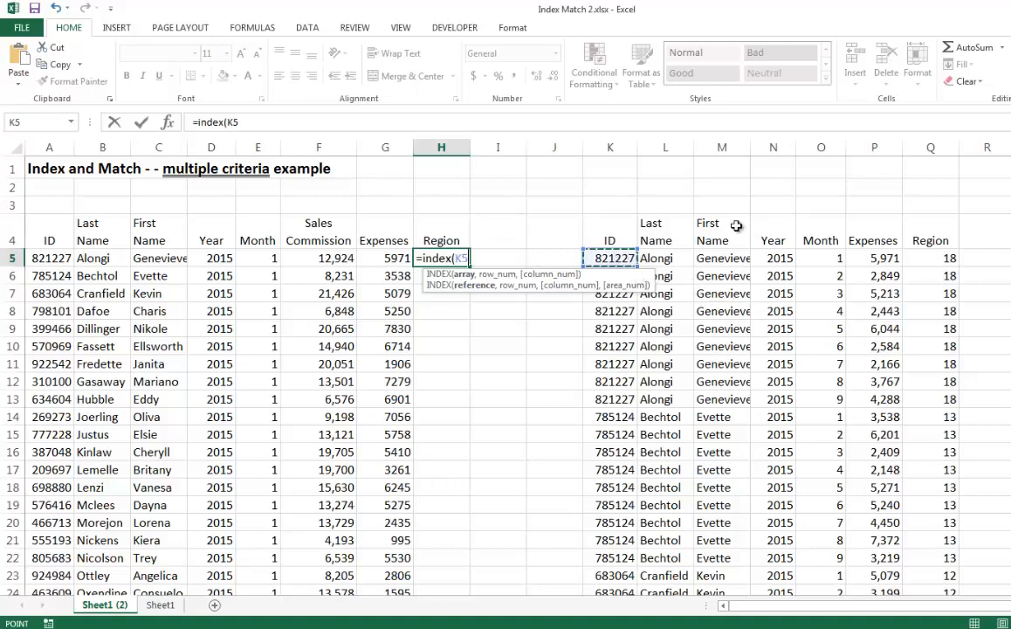
key(shift+Right)
key(shift+Right)
key(shift+Right)
key(shift+Right)
key(shift+Right)
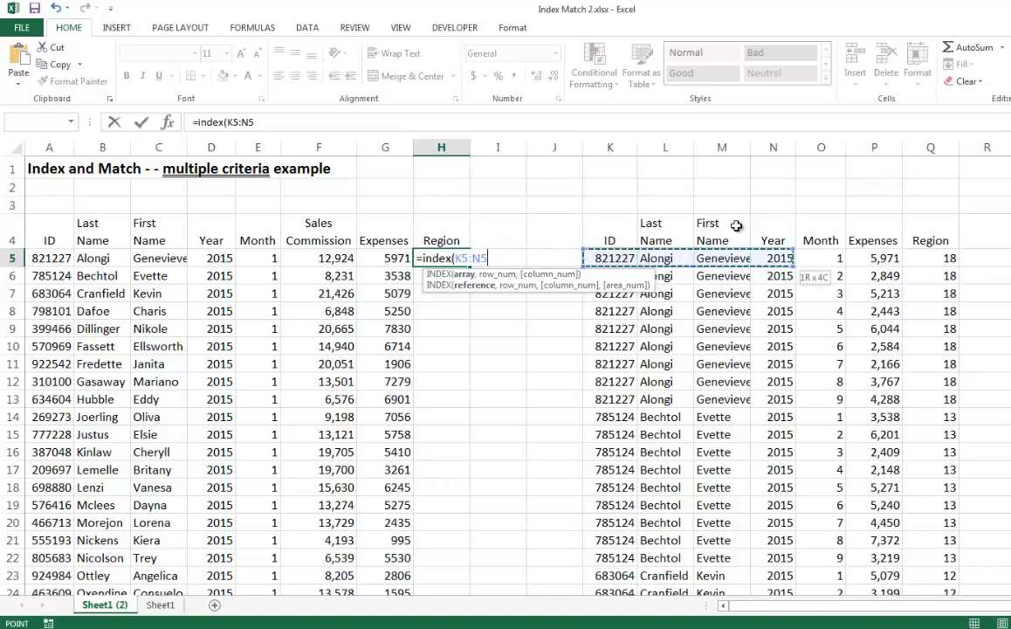
key(End)
key(shift+Down)
scroll(733, 225, up, 20)
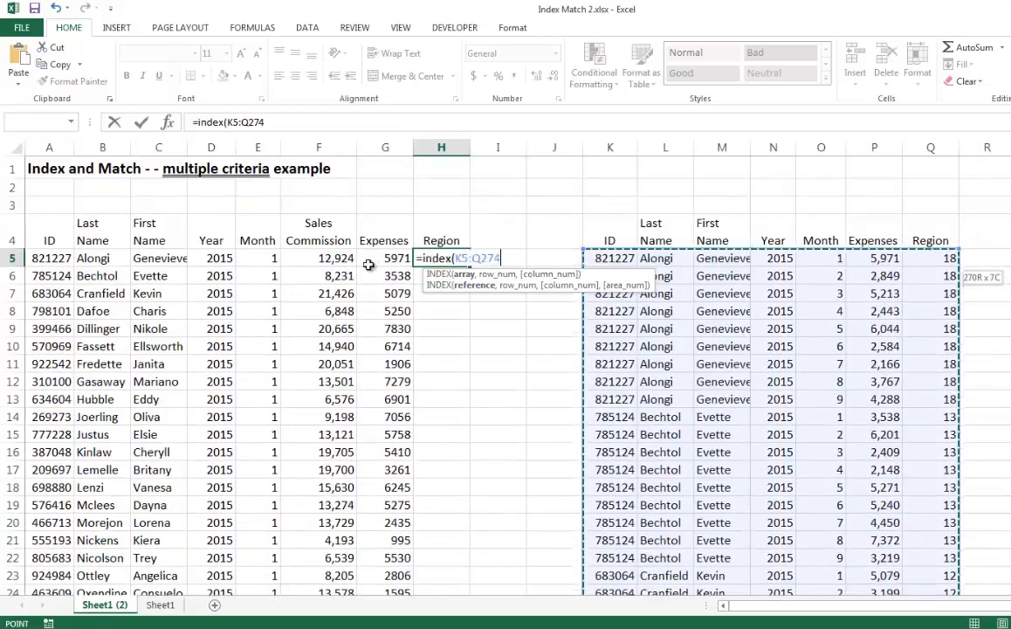
Open the function arguments for INDEX with the array,row_num,column_num form and make the array reference absolute as $K$5:$Q$274
click(165, 121)
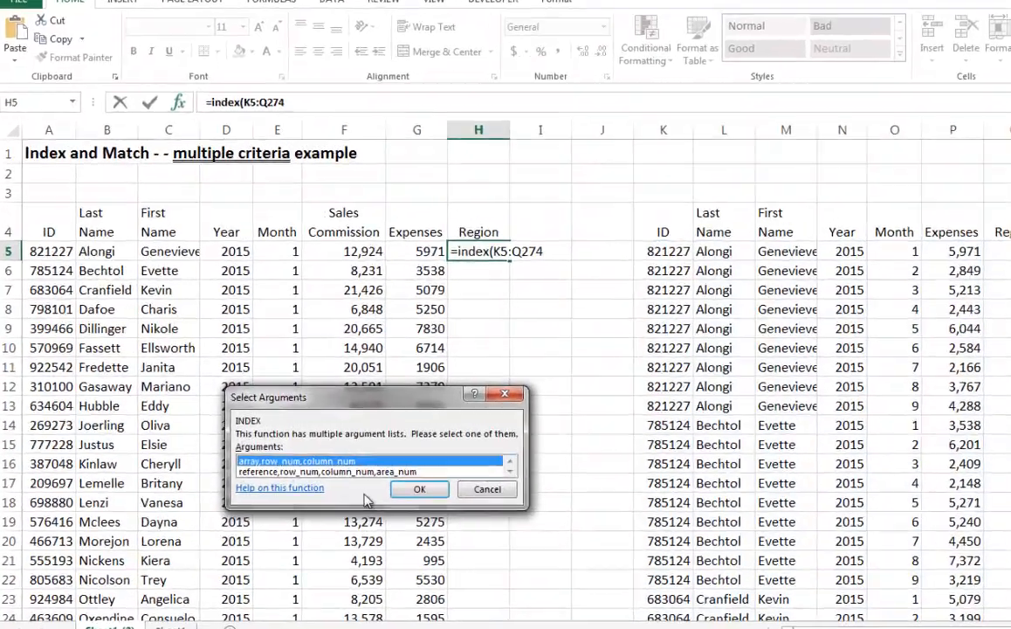
click(388, 475)
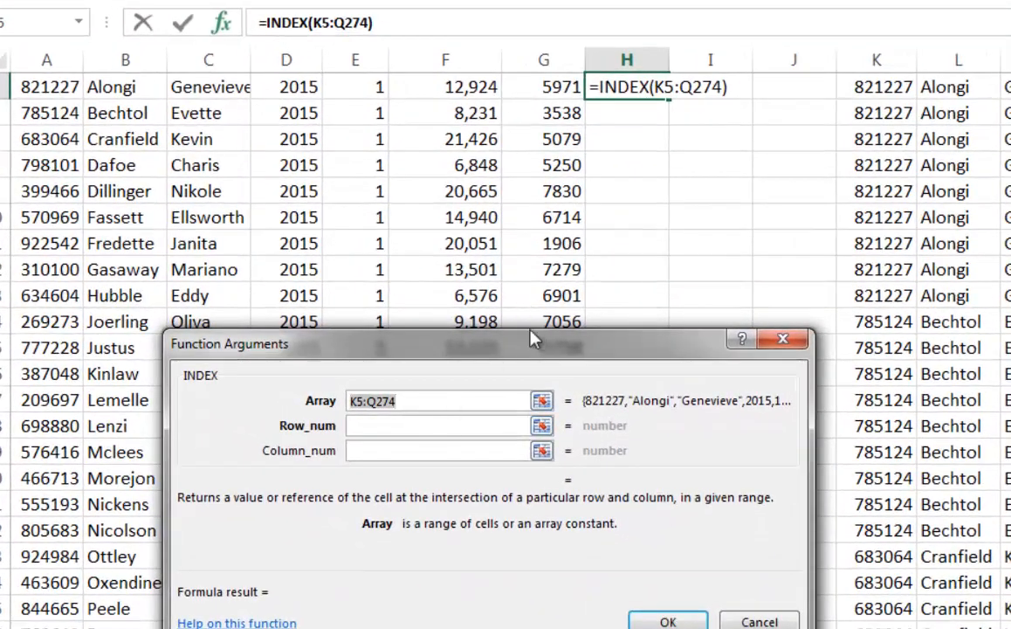
key(F4)
key(Tab)
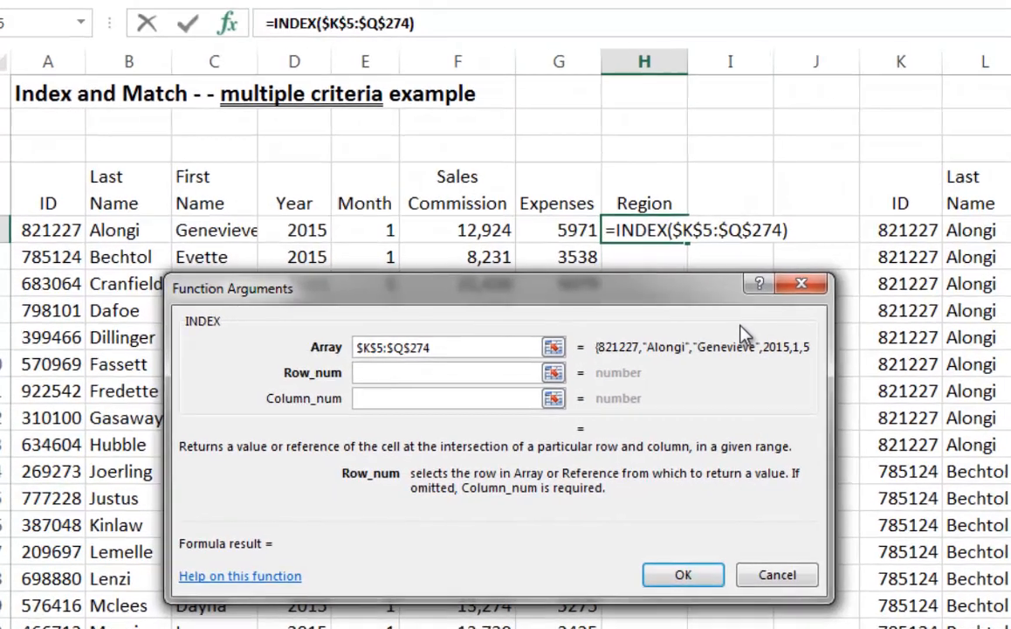
Begin a nested MATCH as the INDEX row number, with A5&E5 as the lookup value
text(match()
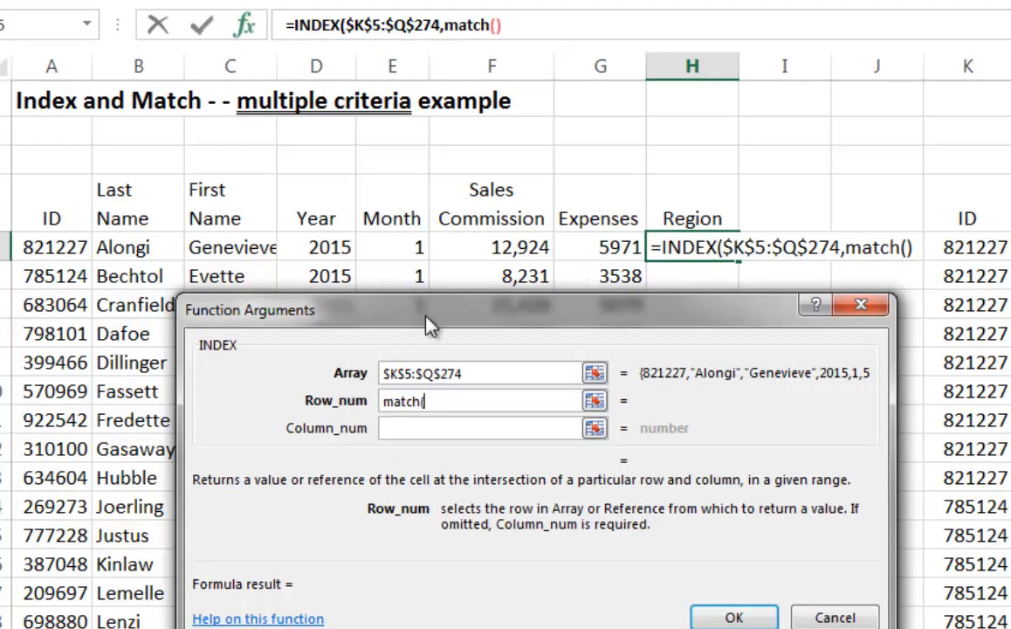
click(57, 248)
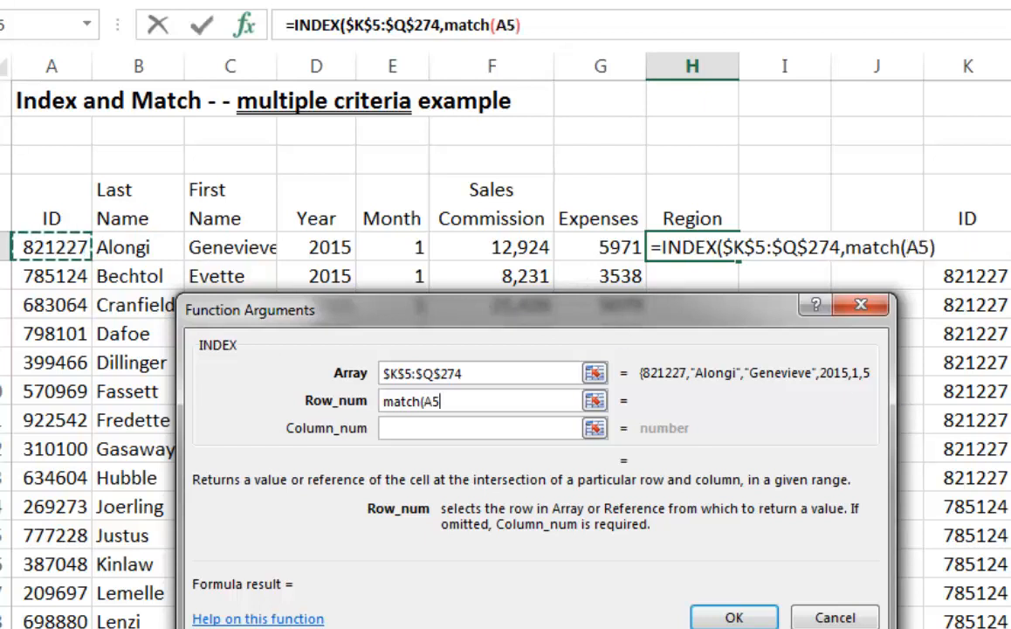
text(&)
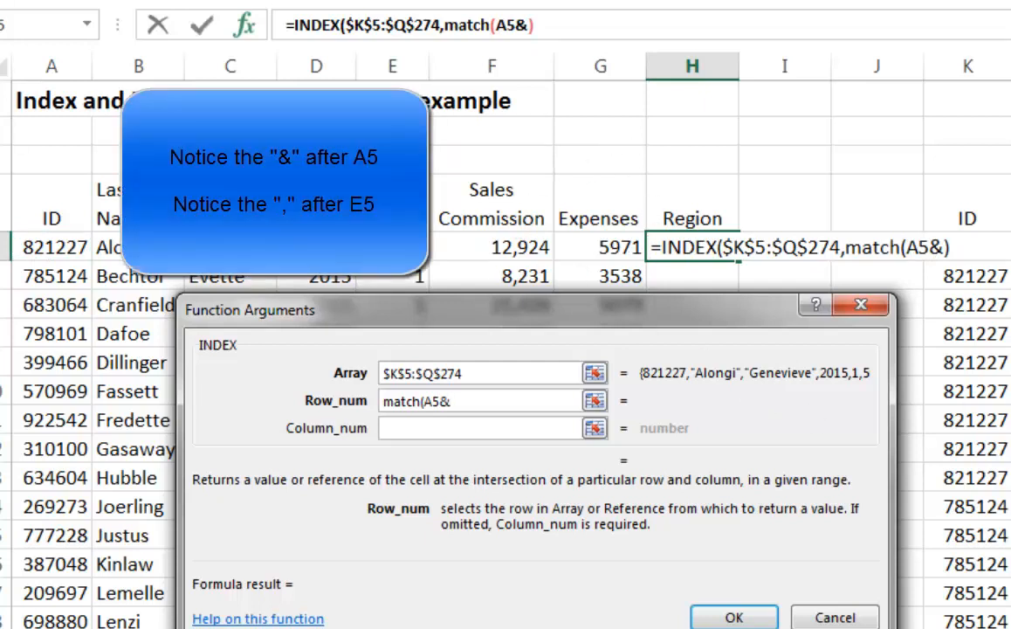
text(E5)
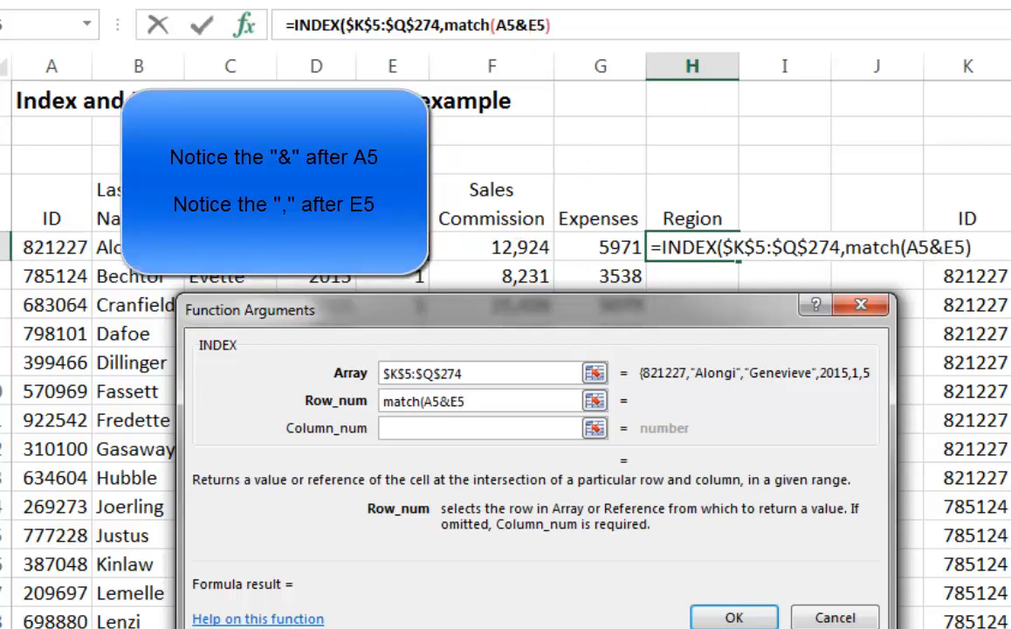
text(,)
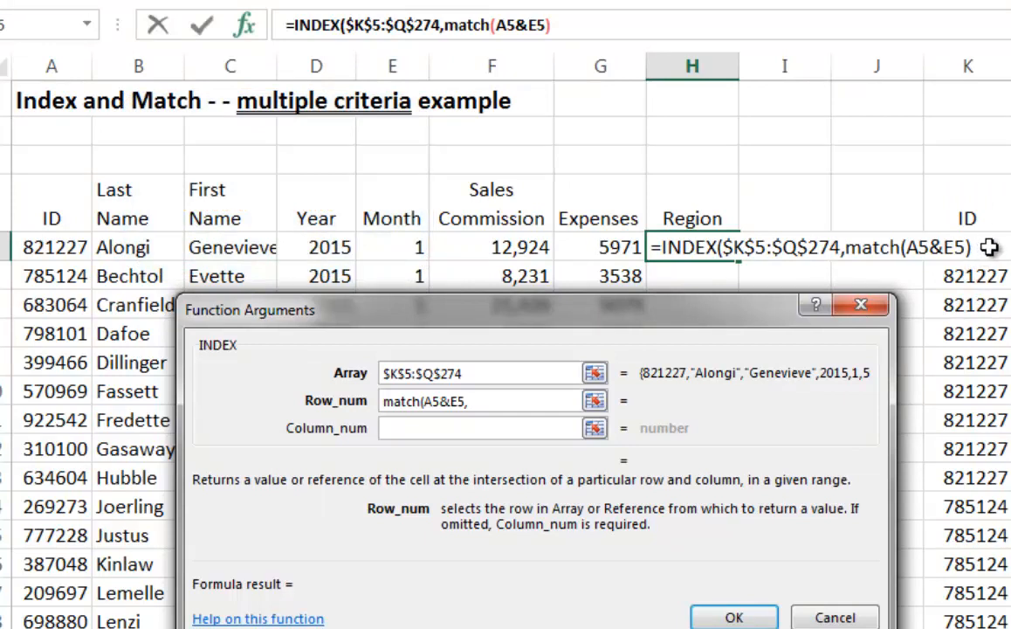
Add the combined ID and month ranges k5:k274&o5:o274 as the MATCH lookup array
text(k5)
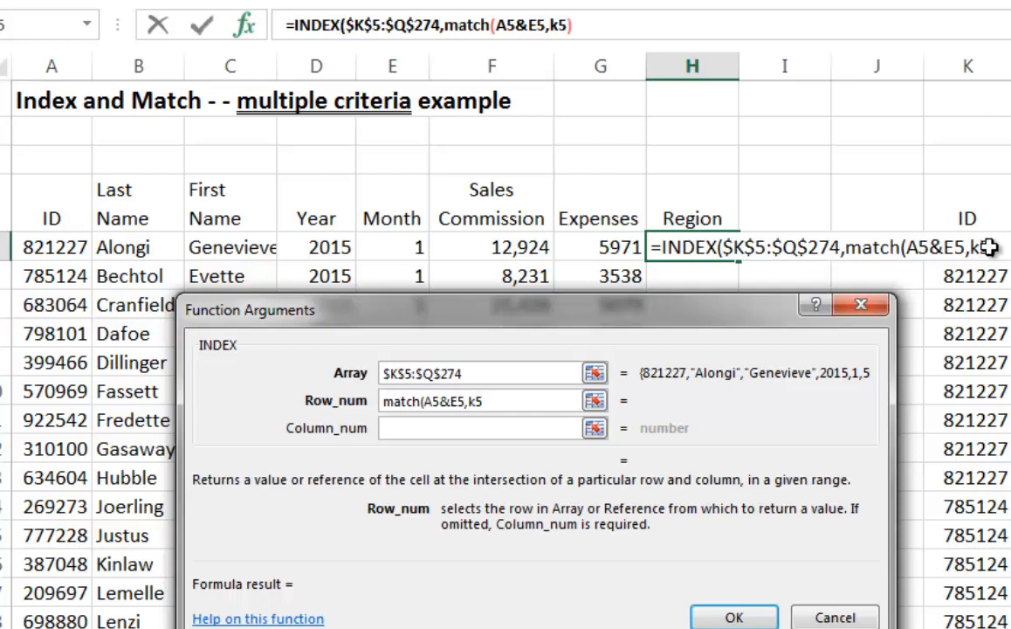
text(:k274)
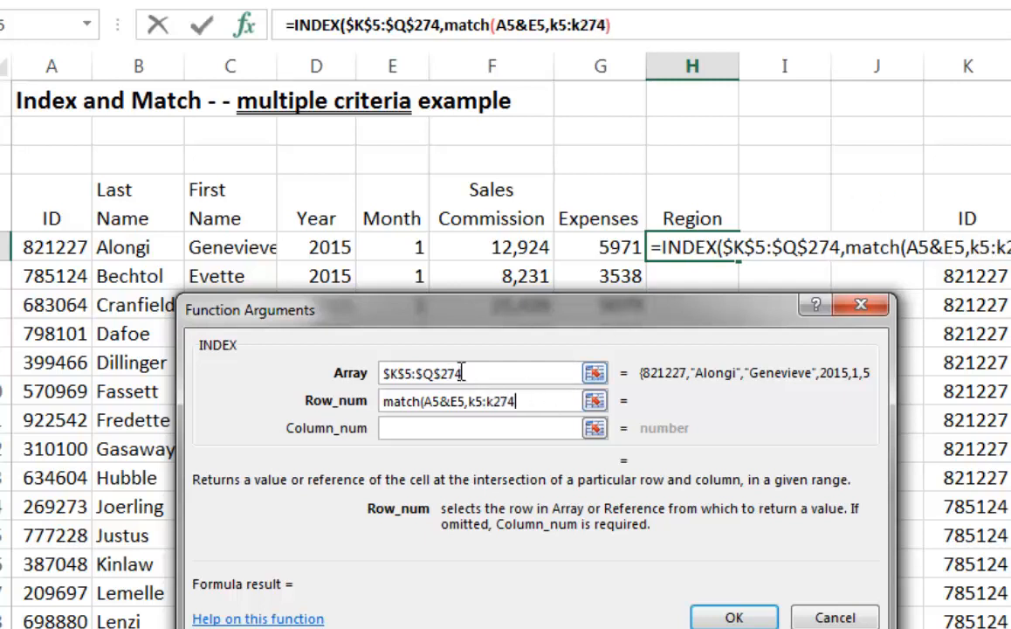
text(&)
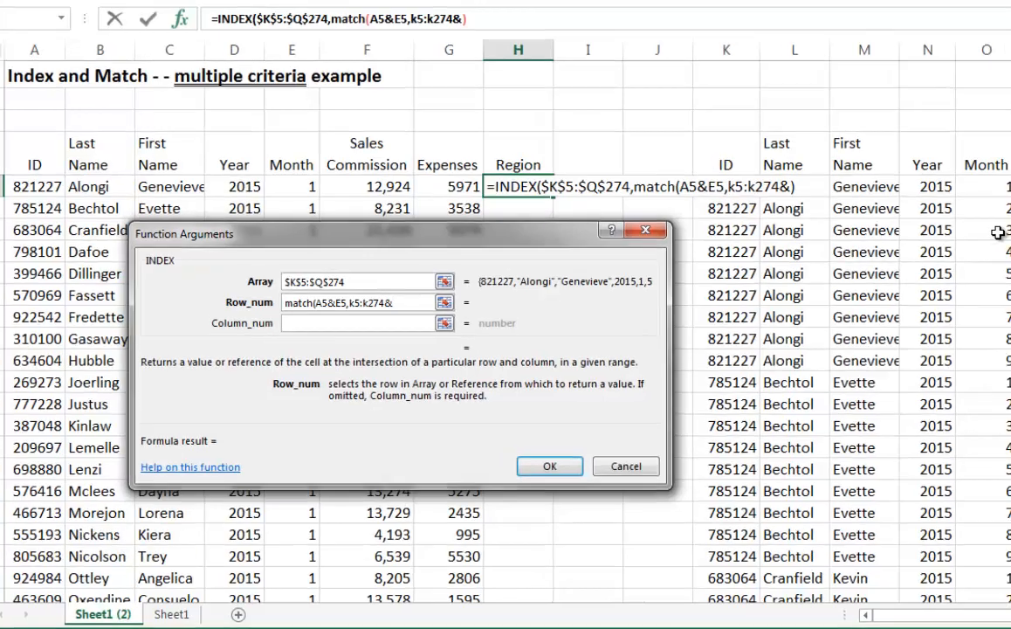
text(o5)
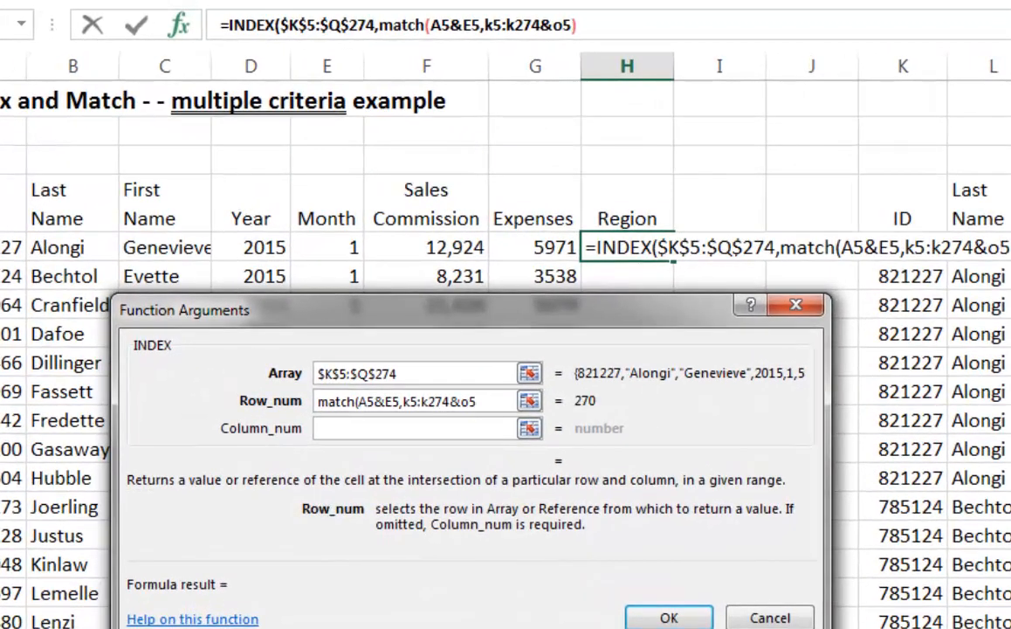
text(:o274)
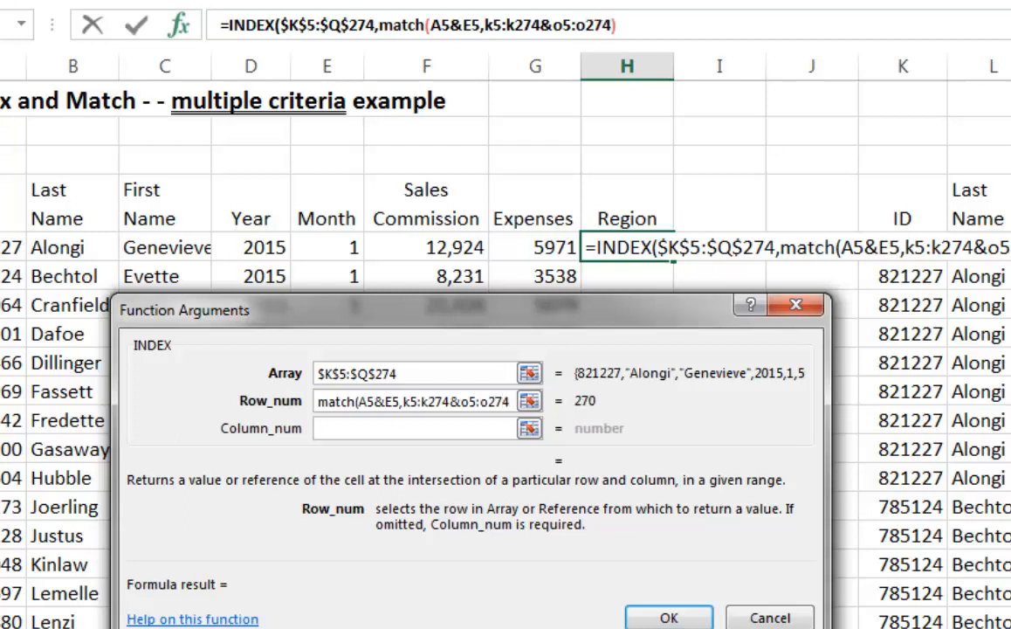
Make the MATCH lookup ranges absolute as $K$5:$K$274&$O$5:$O$274, keeping A5&E5 relative, and review the start of the expression
drag(509, 400, 385, 400)
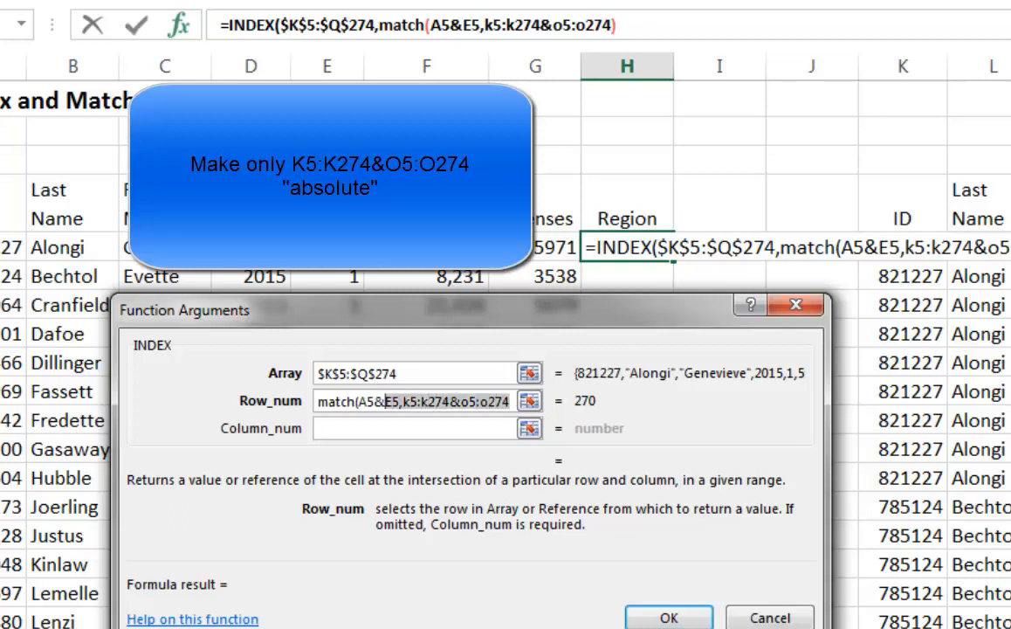
key(F4)
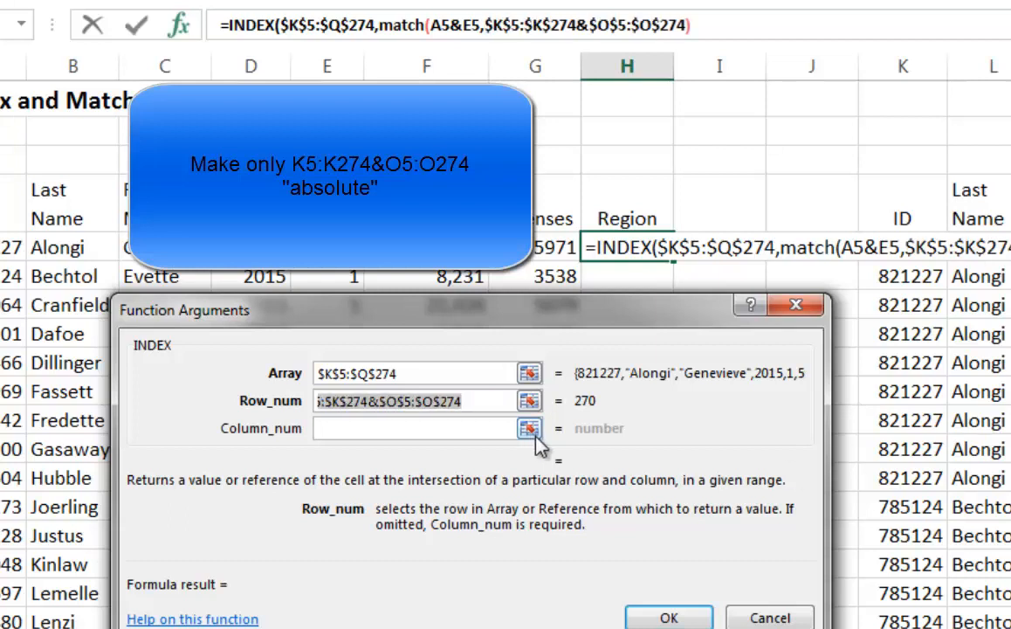
click(489, 429)
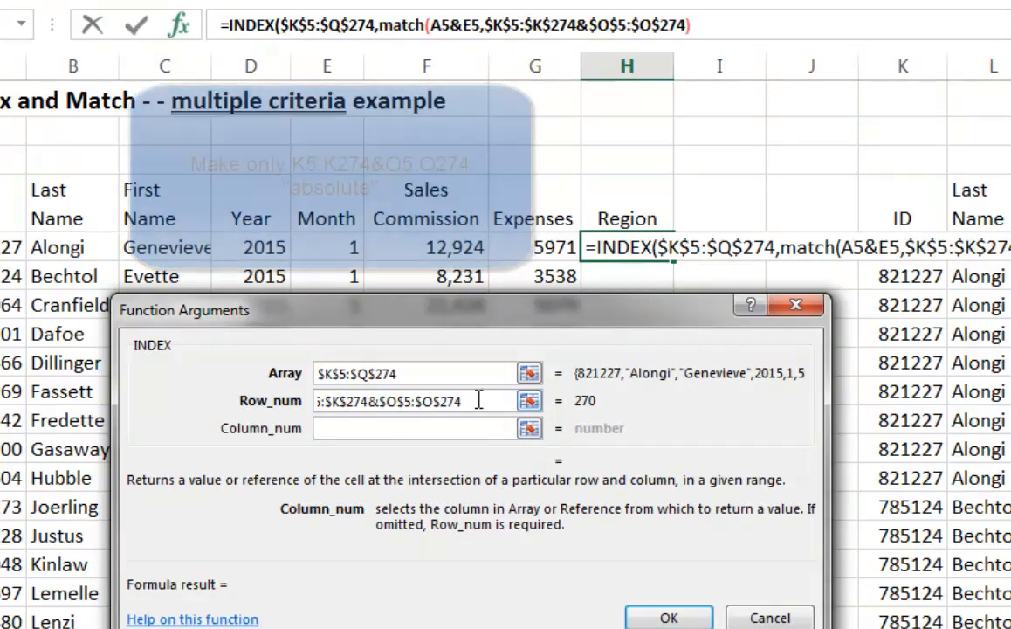
click(478, 400)
key(Home)
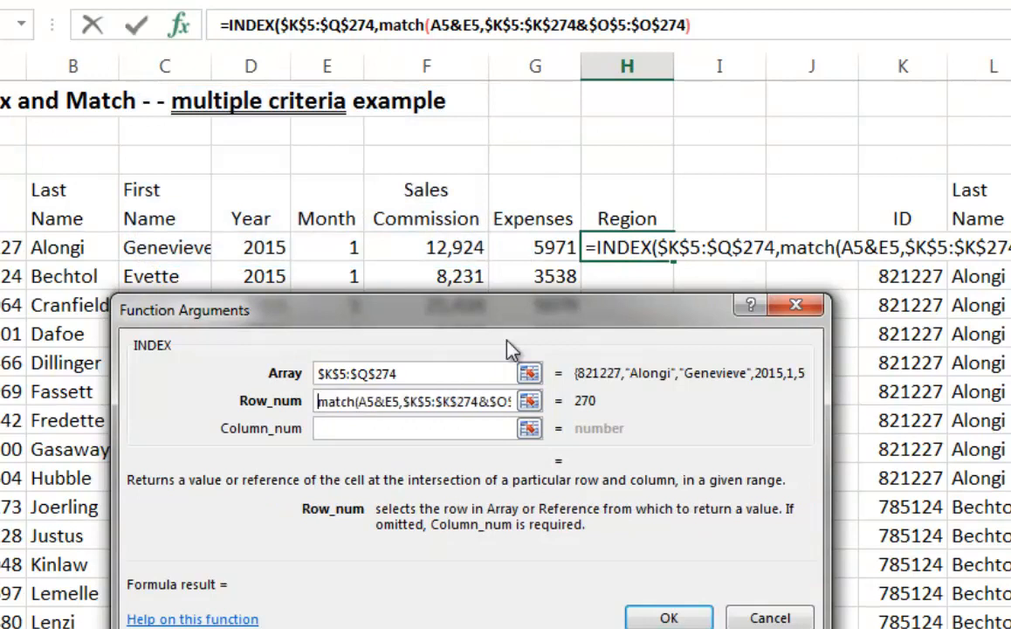
Set the INDEX column number to 7 and complete the nested MATCH with match type 0 and a closing parenthesis
click(321, 427)
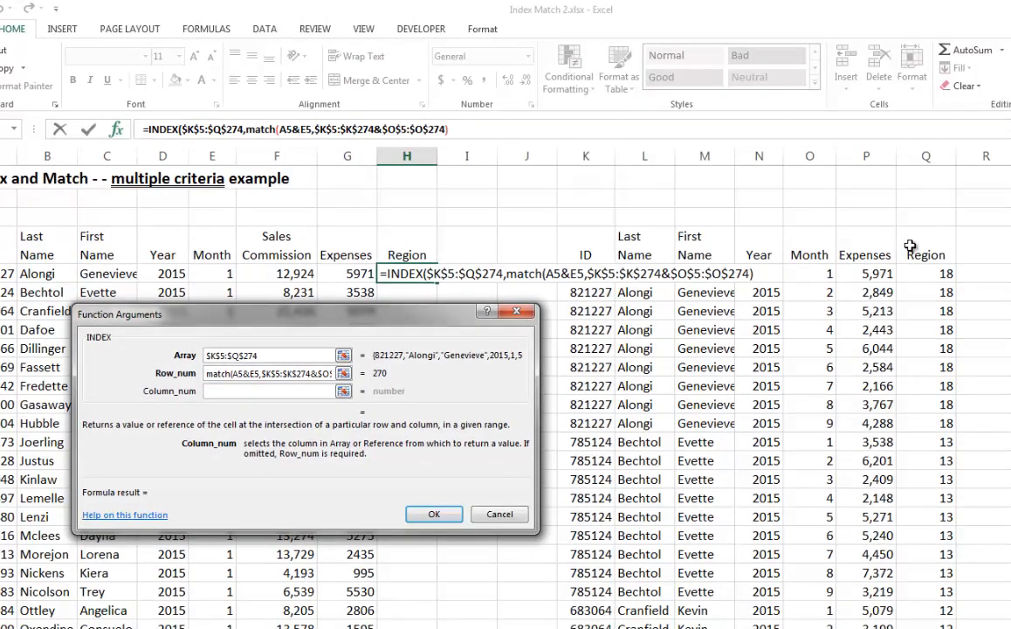
text(7)
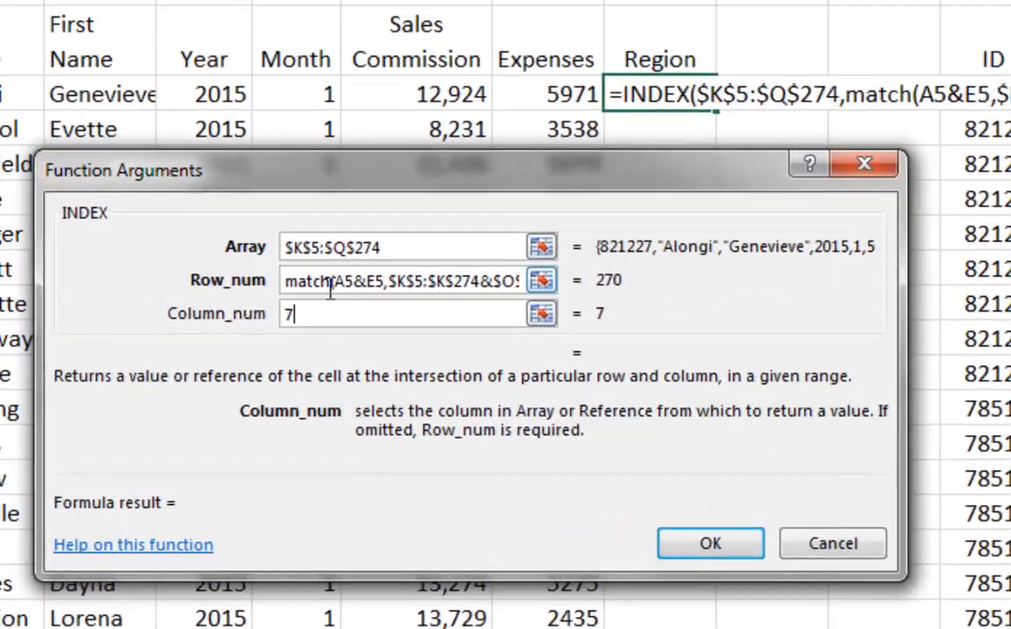
click(324, 281)
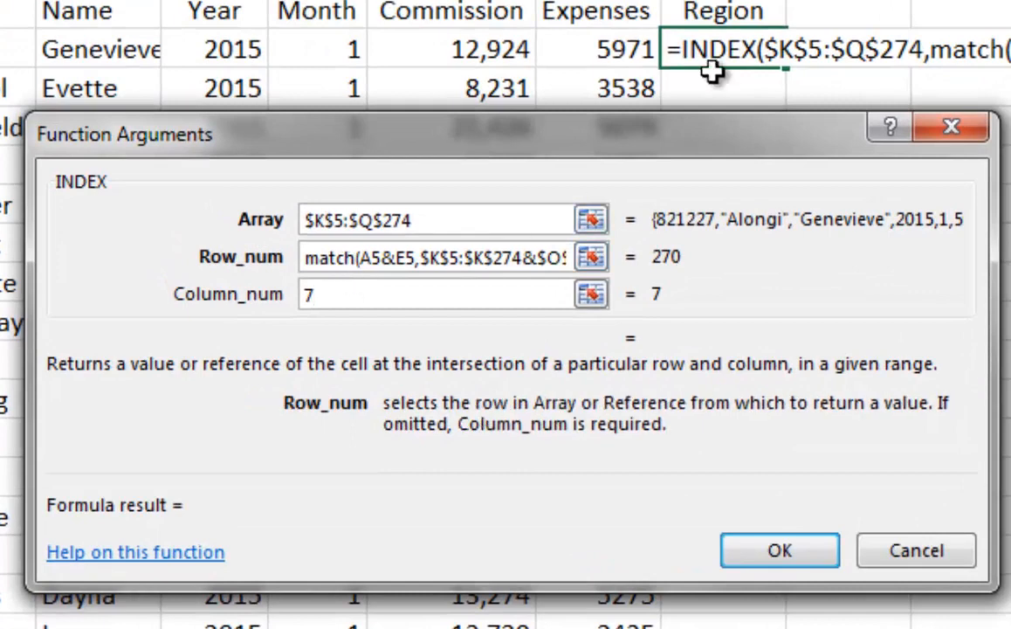
key(End)
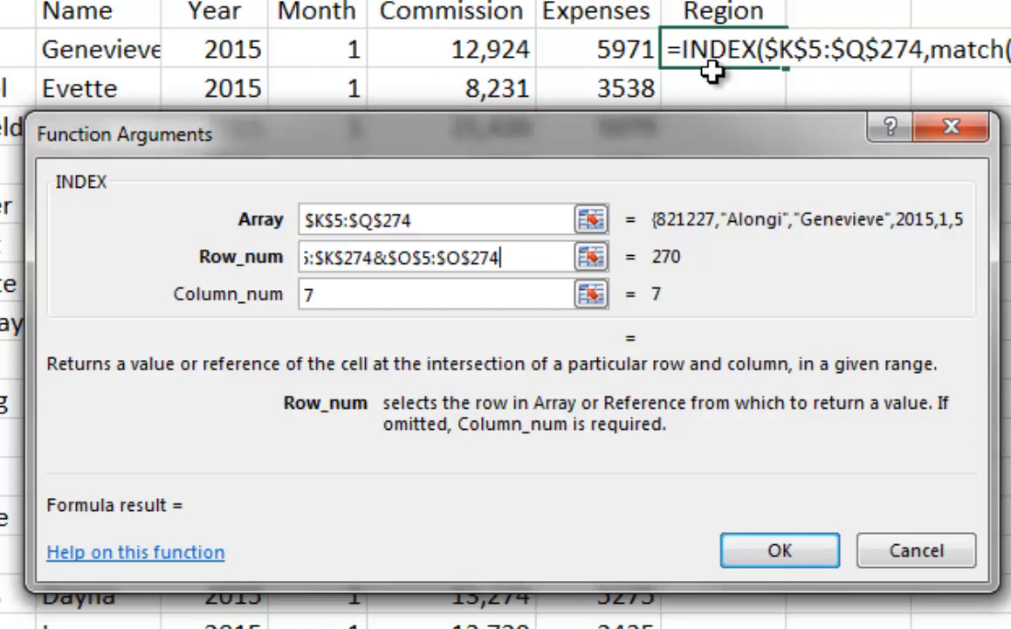
text(,)
text(0)
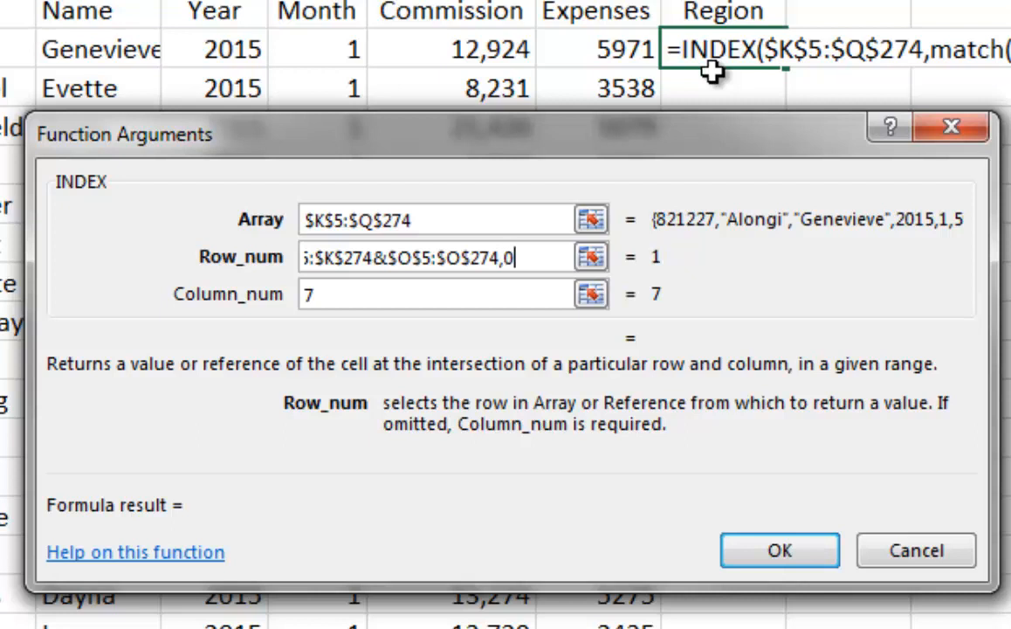
text())
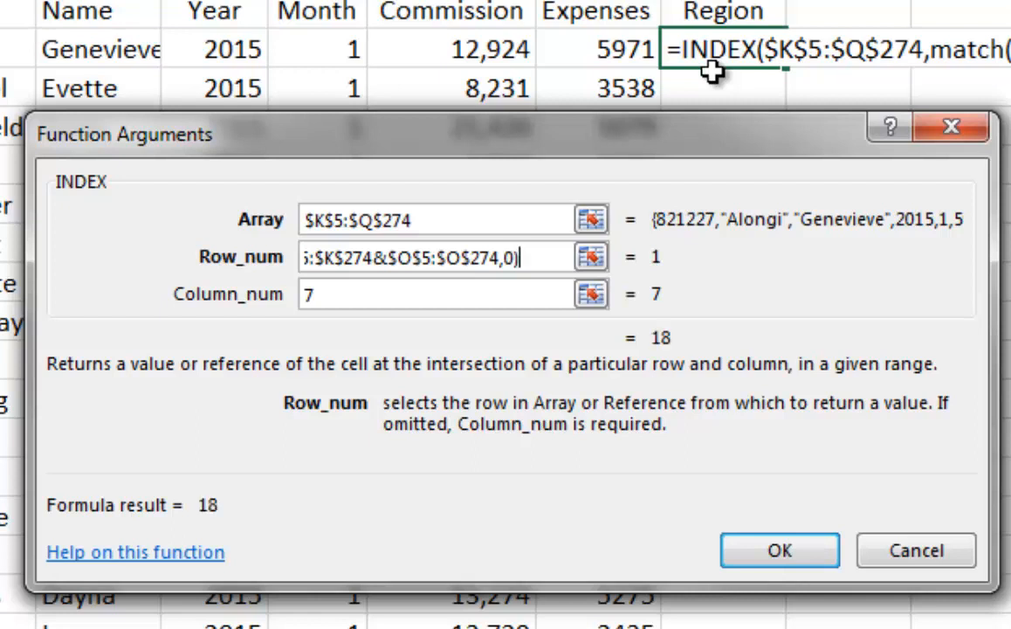
Accept the INDEX and MATCH arguments for Region in H5 and re-enter the formula as an array formula
click(777, 556)
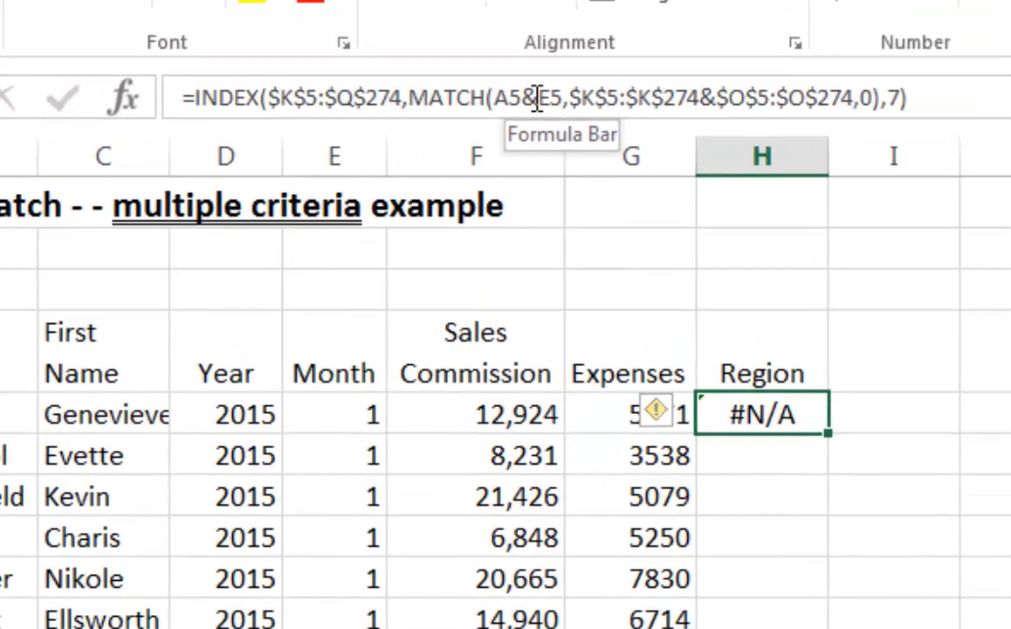
click(539, 98)
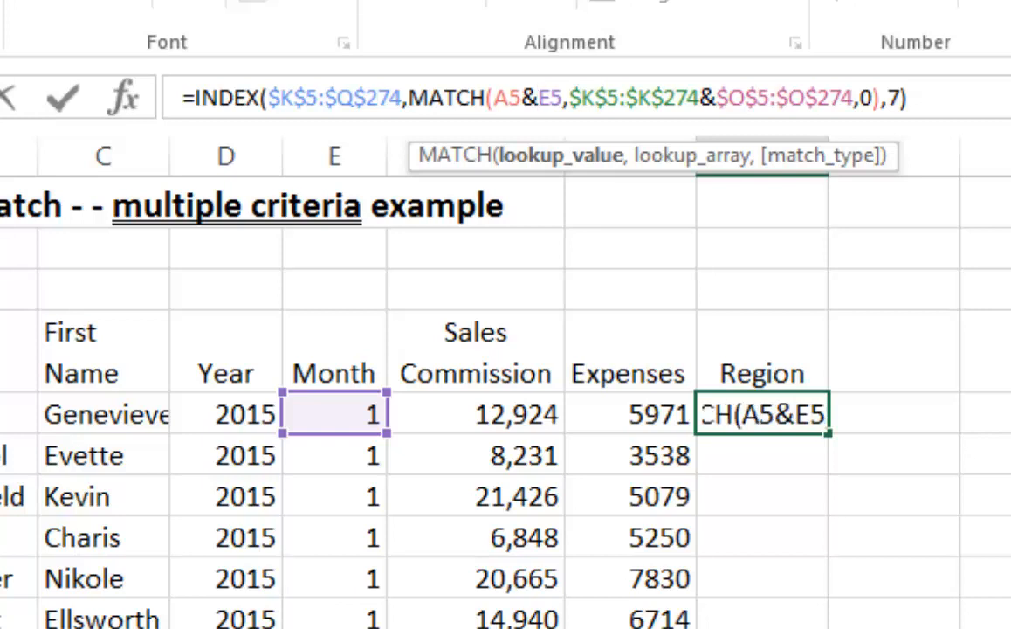
key(ctrl+shift+Return)
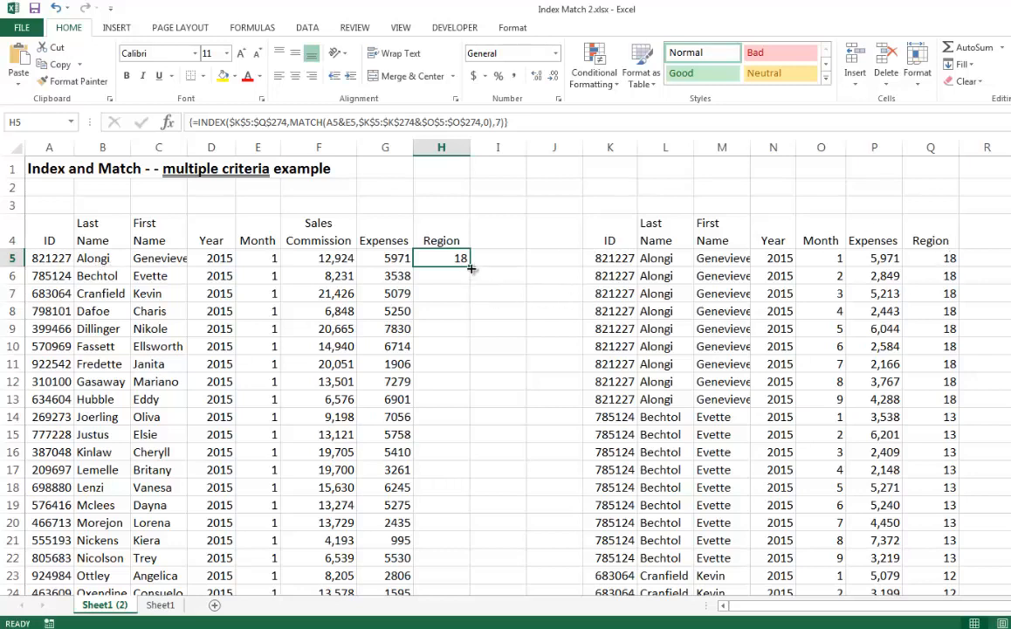
Fill the Region array formula from H5 down to H9, check the copied references, and extend it through the rest of the table
drag(472, 269, 466, 330)
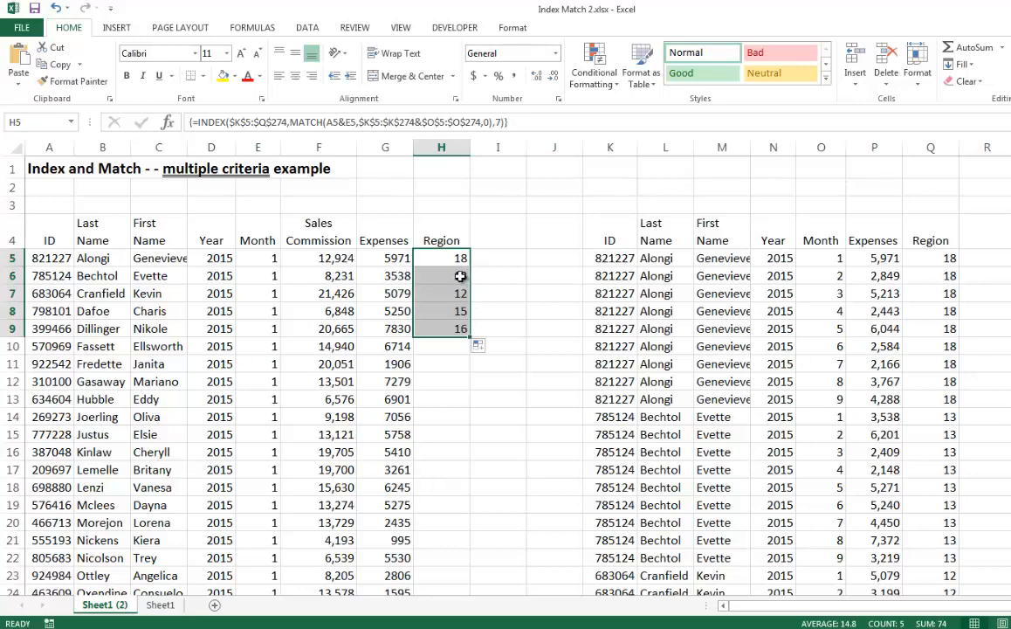
click(461, 276)
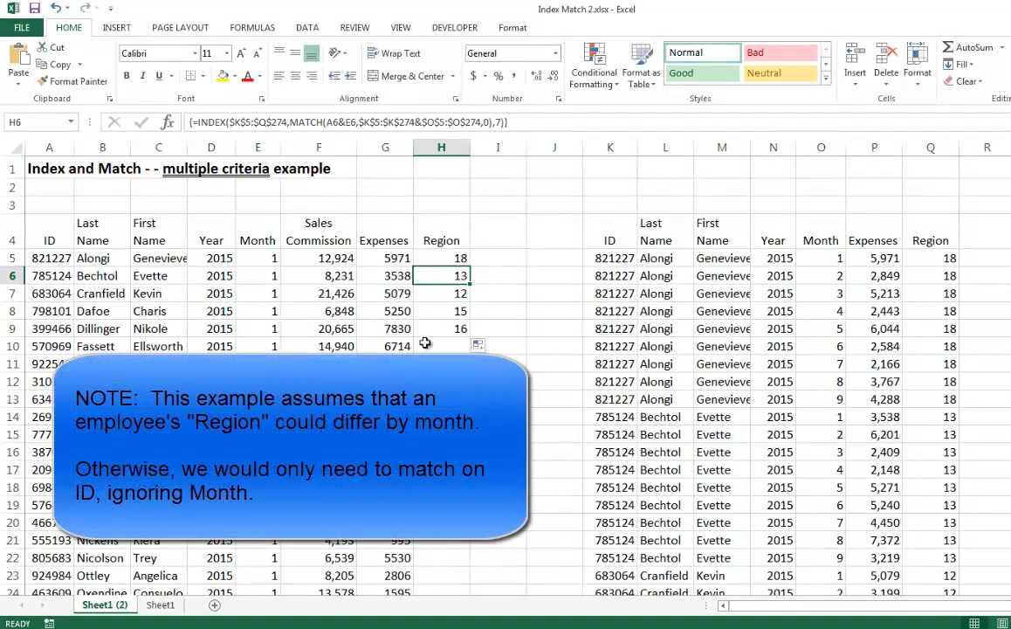
click(459, 293)
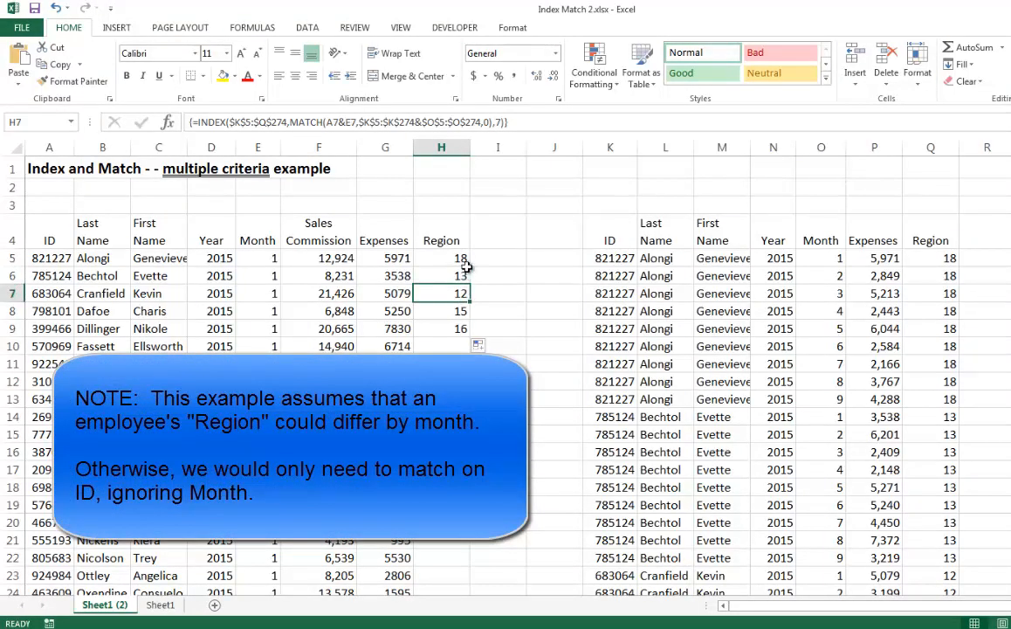
click(460, 330)
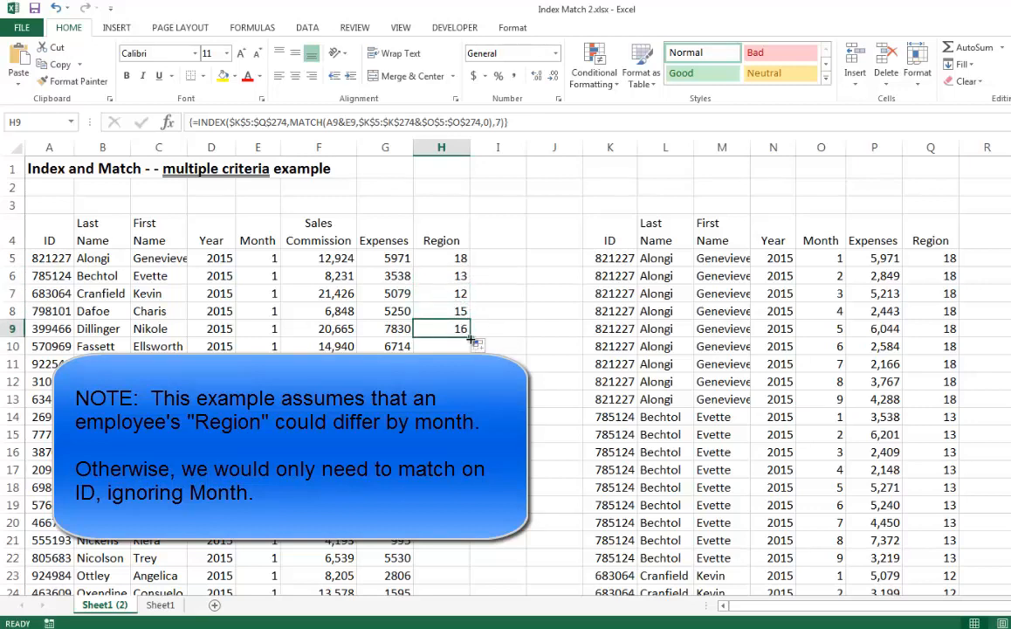
double_click(470, 340)
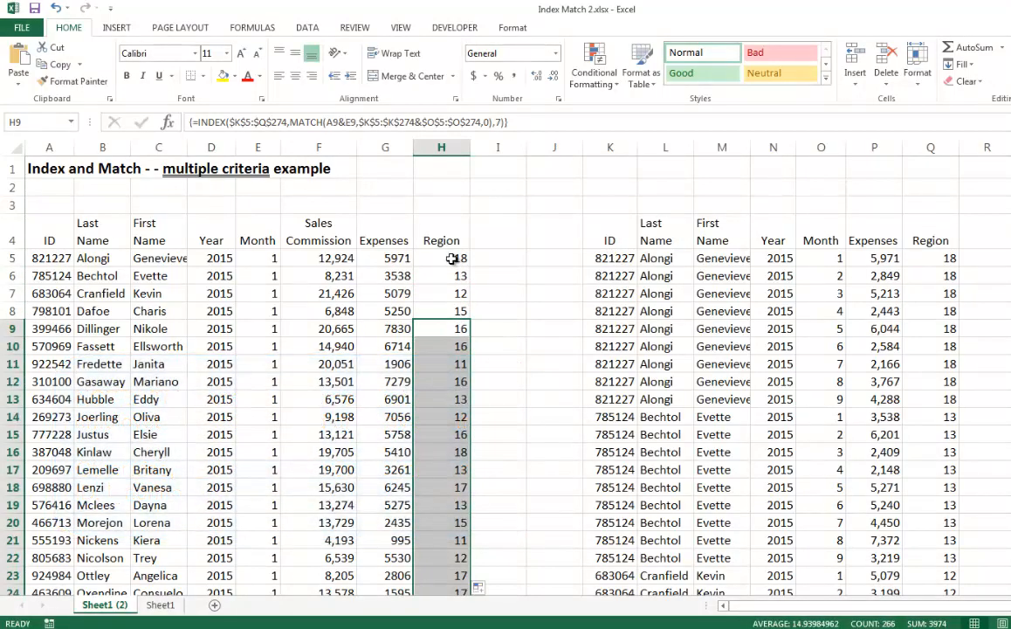
click(452, 258)
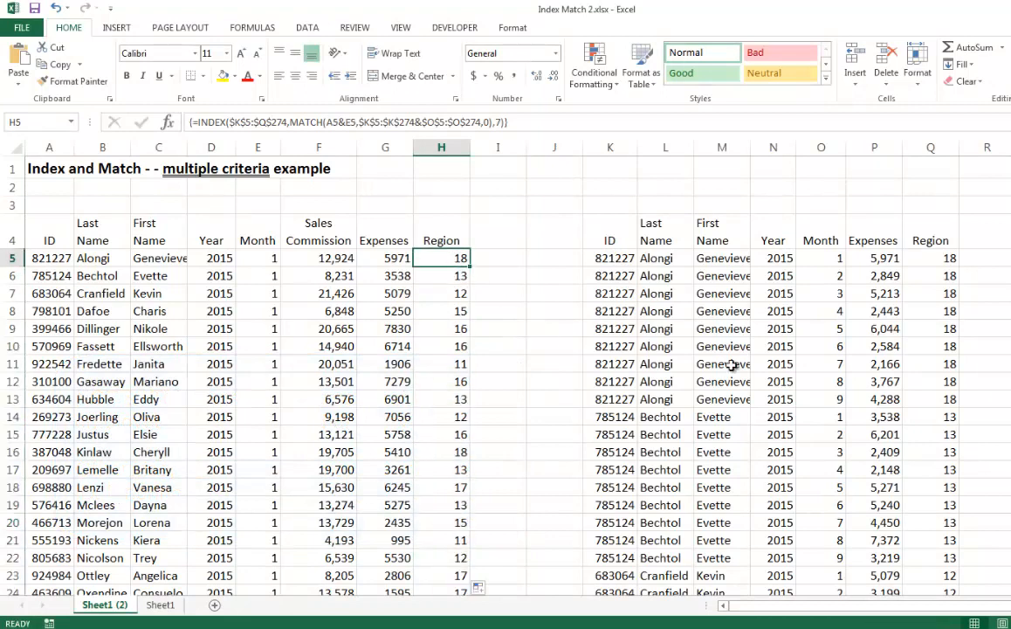